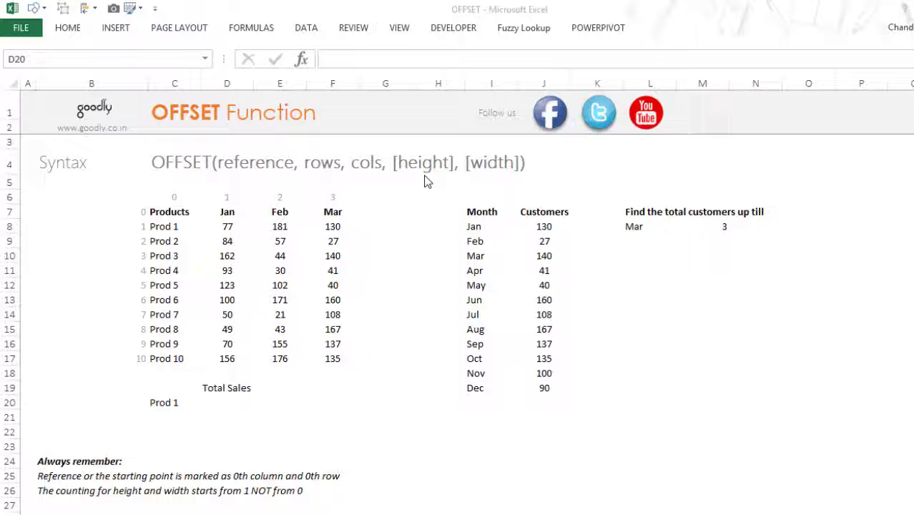
Start an OFFSET formula in cell D20 with the Products header as the absolute reference $C$7.
left_click(230, 406)
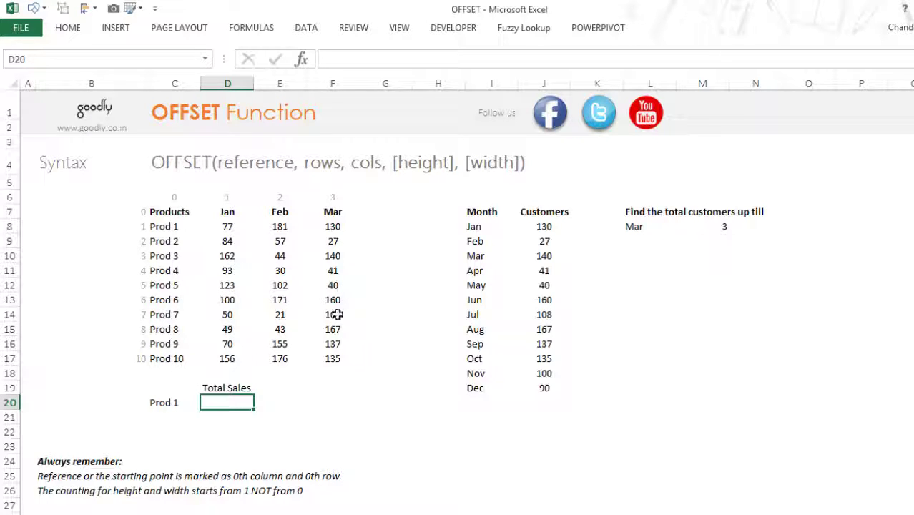
type("=")
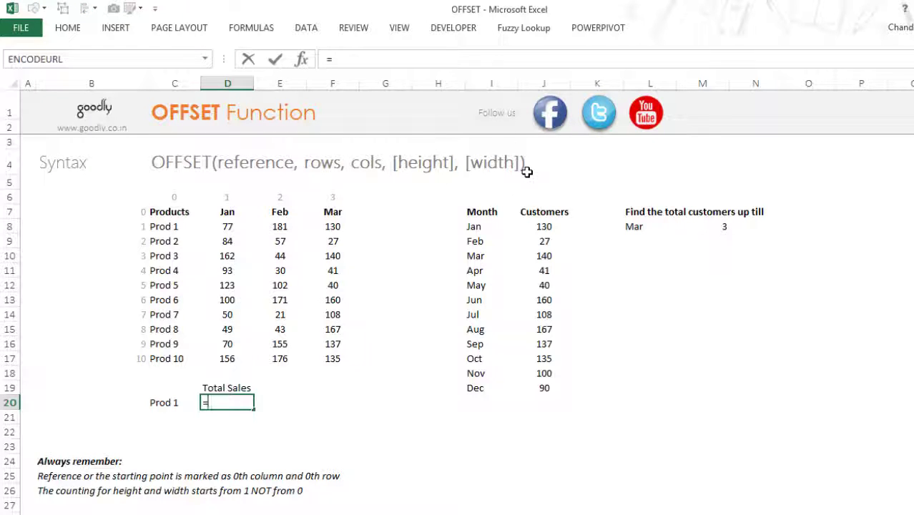
type("off")
key("Tab")
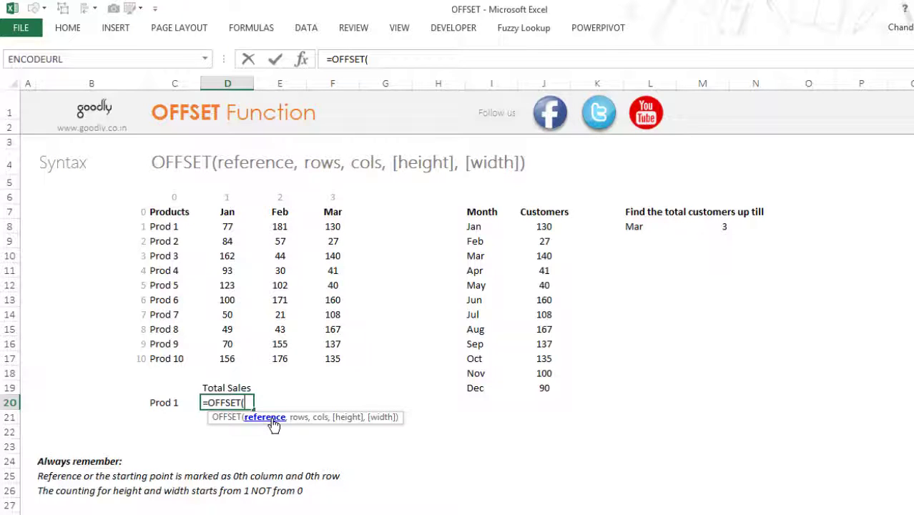
left_click(170, 215)
key("F4")
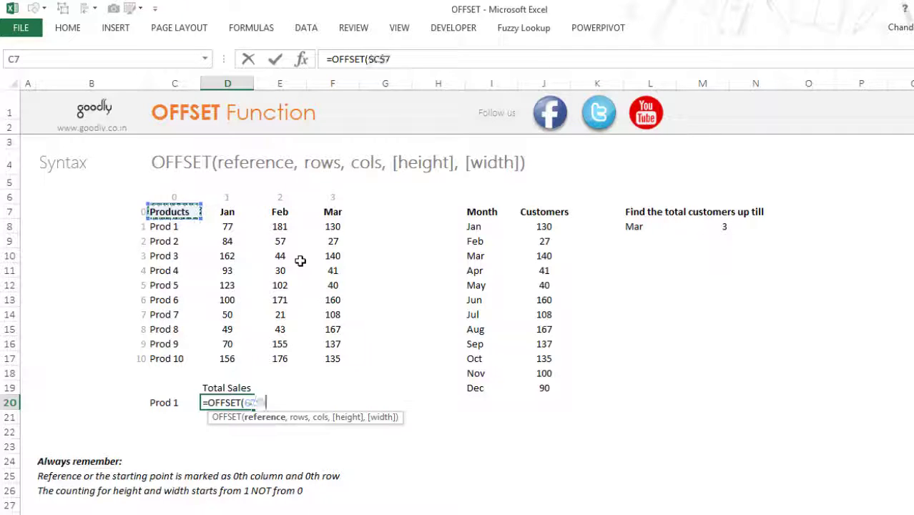
type(",")
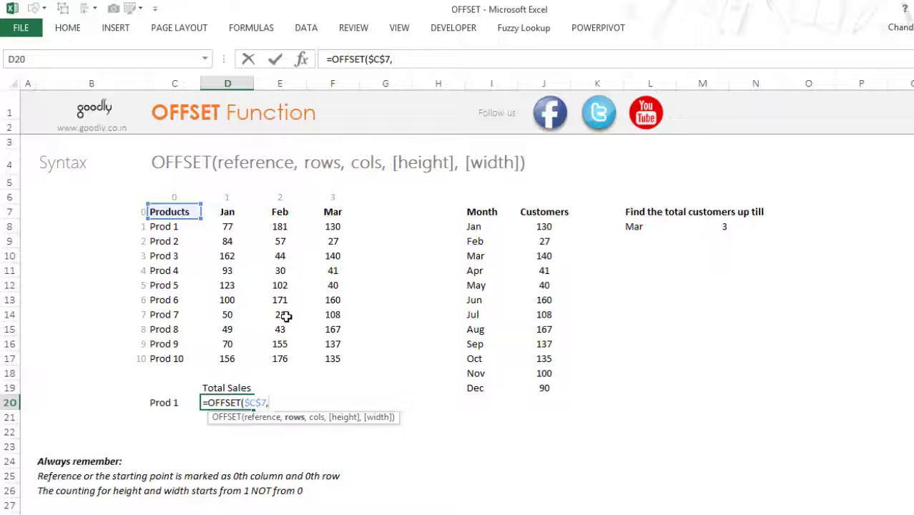
Complete the formula as =OFFSET($C$7,1,,,3), with 1 row, blank columns and height, and a width of 3.
type("1,,")
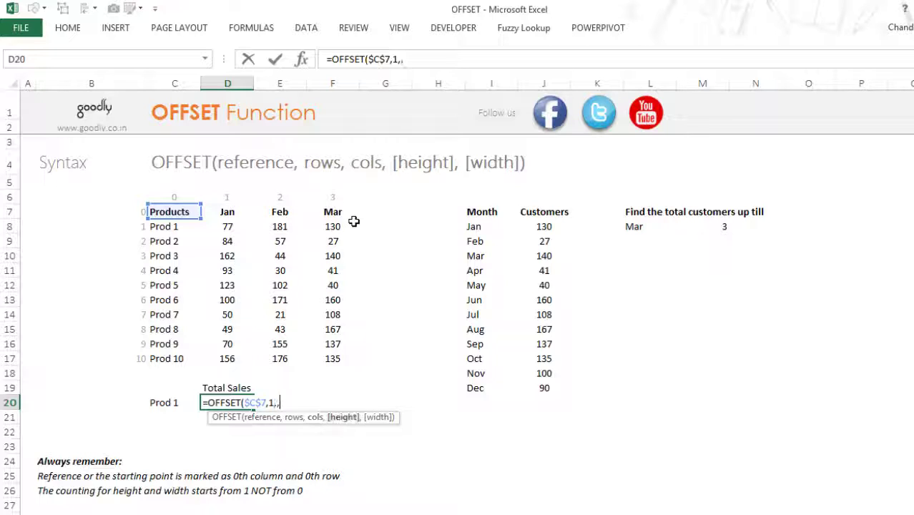
type(",")
key("Left")
key("Left")
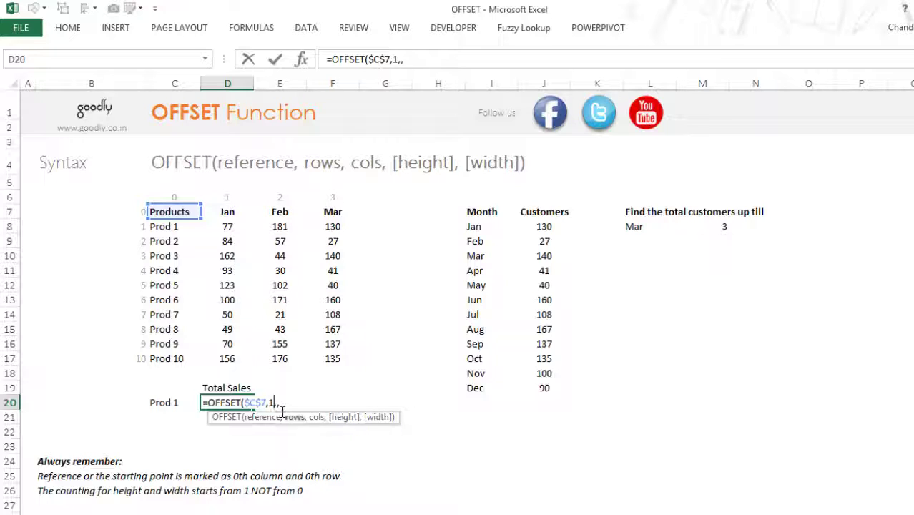
key("Right")
key("Right")
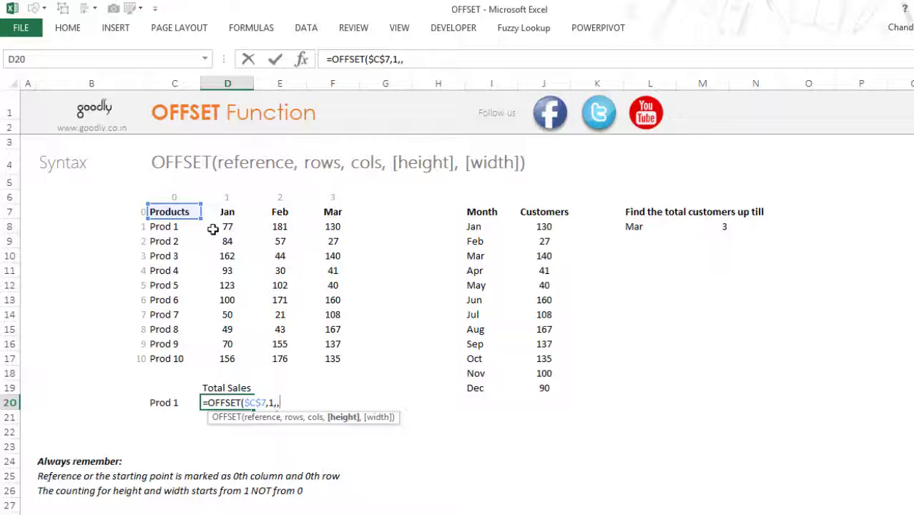
type(",3")
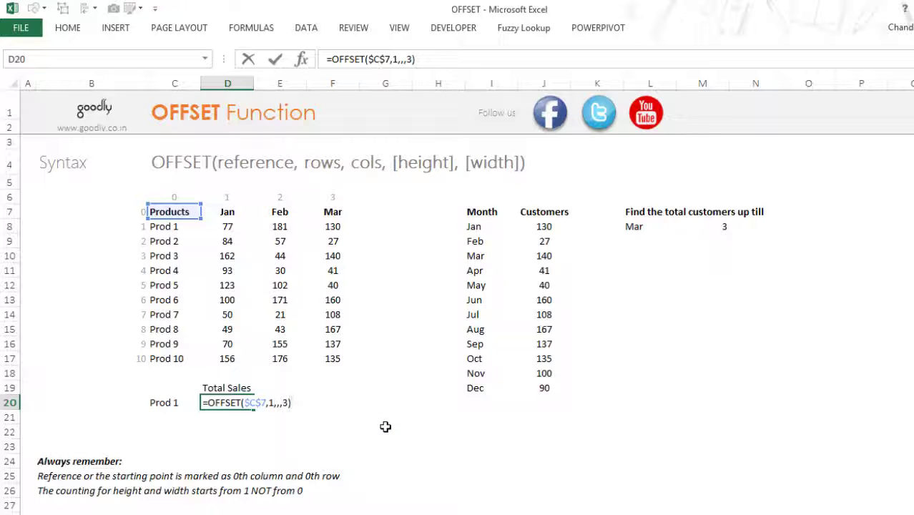
key("ctrl+Return")
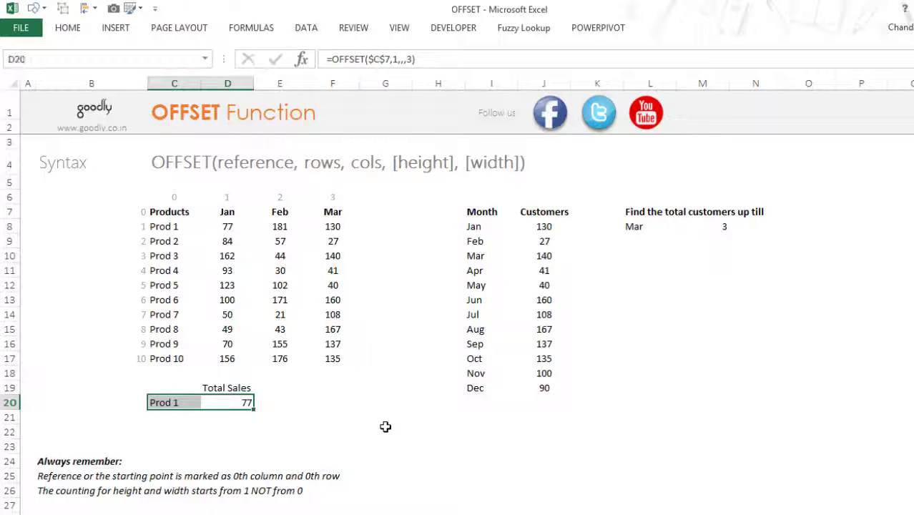
Evaluate the whole OFFSET expression in D20 in place to examine the returned array, and discard the evaluation.
key("F2")
key("shift+Left")
key("shift+Left")
key("shift+Left")
key("shift+Left")
key("shift+Left")
key("shift+Left")
key("shift+Left")
key("shift+Left")
key("shift+Left")
key("shift+Left")
key("shift+Left")
key("shift+Left")
key("shift+Left")
key("shift+Left")
key("shift+Left")
key("shift+Left")
key("shift+Left")
key("shift+Left")
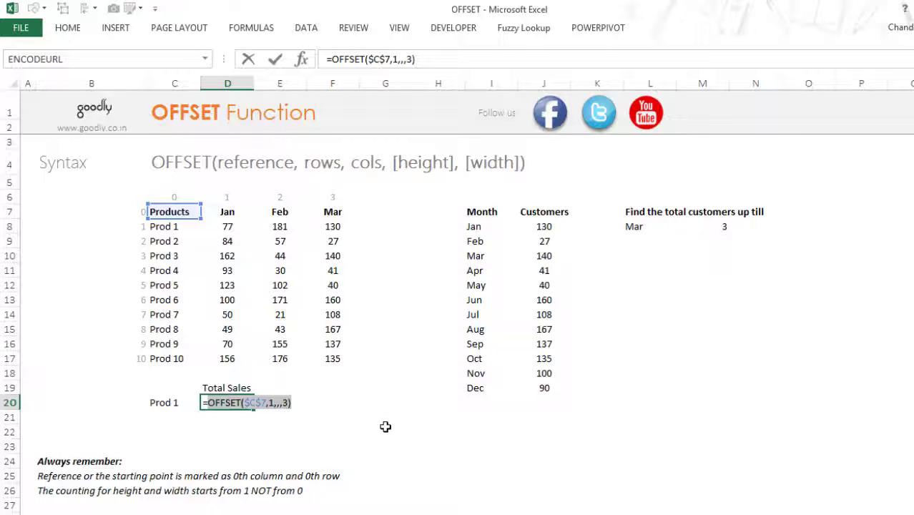
key("F9")
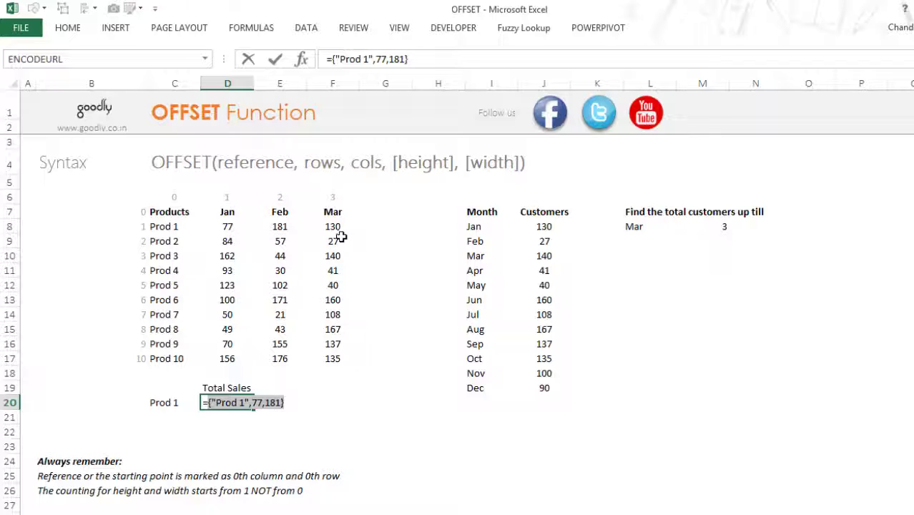
key("Escape")
Try a columns argument of 1 in D20's OFFSET formula and review its height and width arguments.
key("F2")
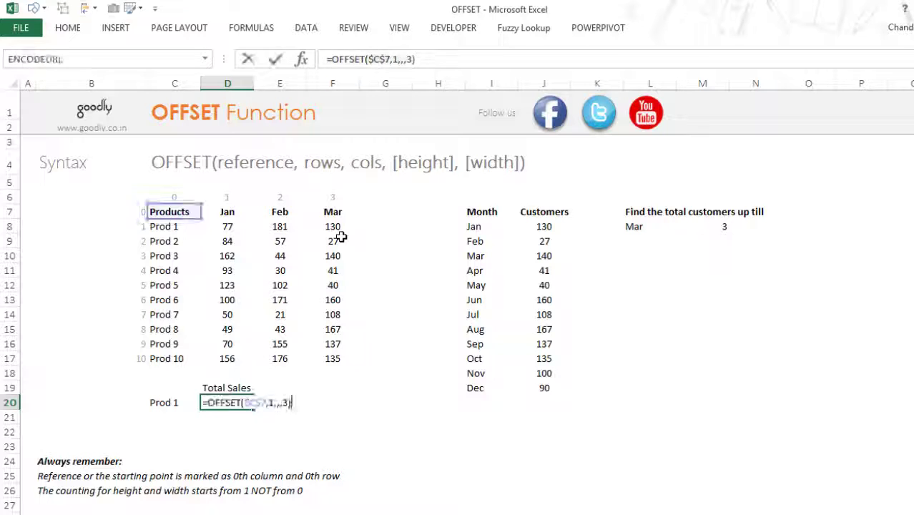
key("Left")
key("Left")
key("Left")
key("Left")
key("Left")
key("Left")
key("Left")
key("Left")
key("Left")
key("Left")
key("Left")
key("Left")
key("Left")
key("Left")
key("Left")
key("Left")
key("Left")
key("Left")
key("Right")
key("Right")
key("Right")
key("Right")
key("Right")
key("Right")
key("Right")
key("Right")
key("Right")
key("Right")
key("Right")
key("Right")
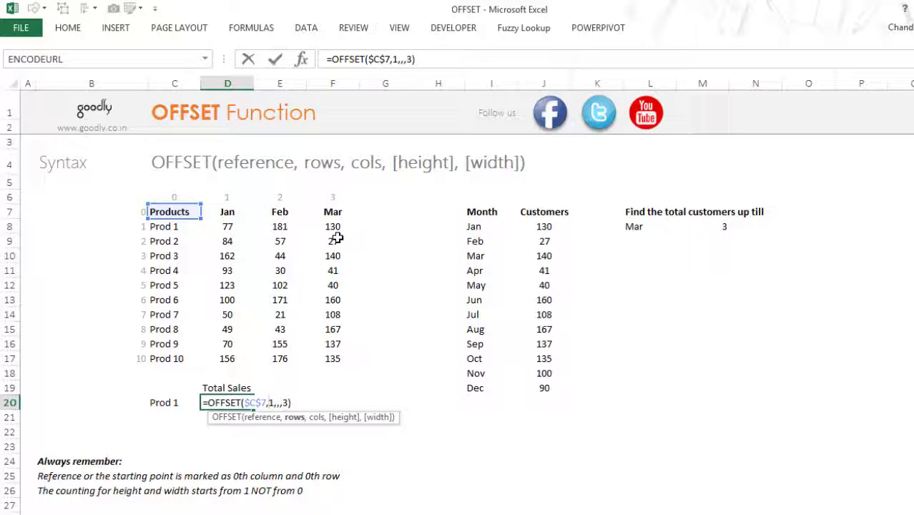
key("Right")
key("Right")
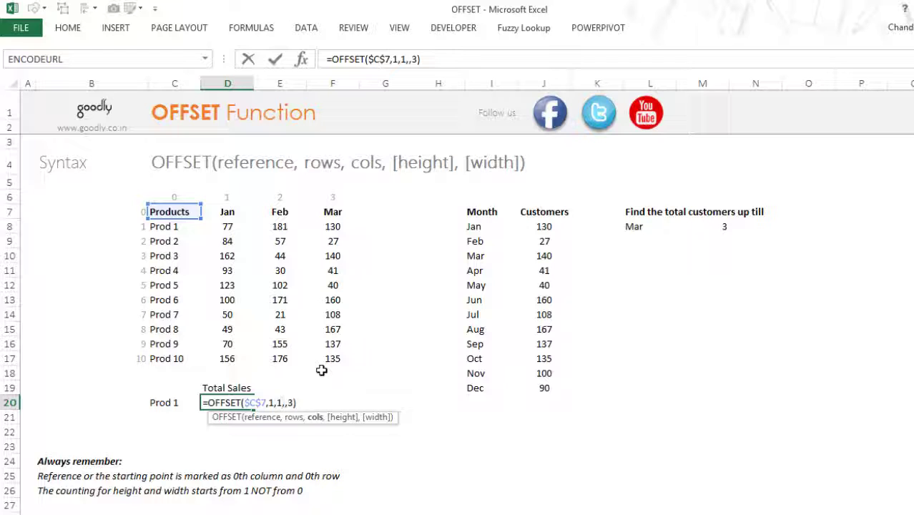
key("Right")
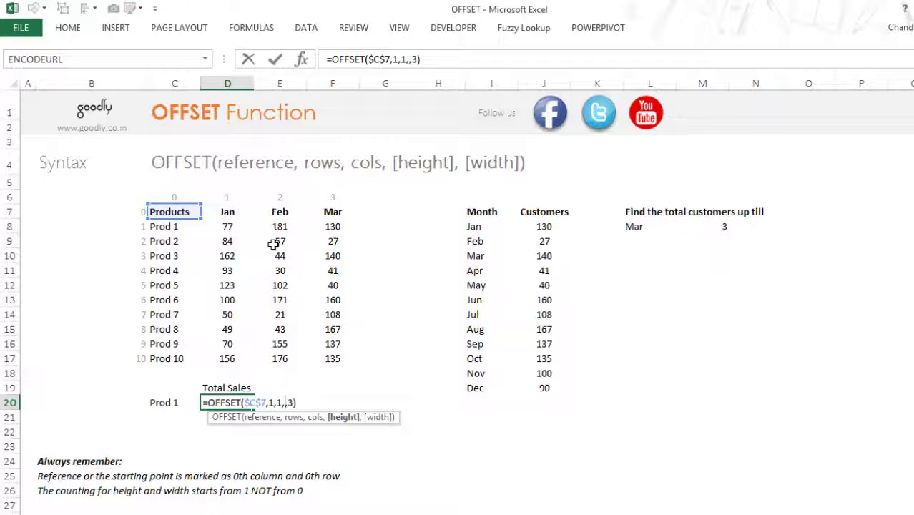
key("Right")
key("Right")
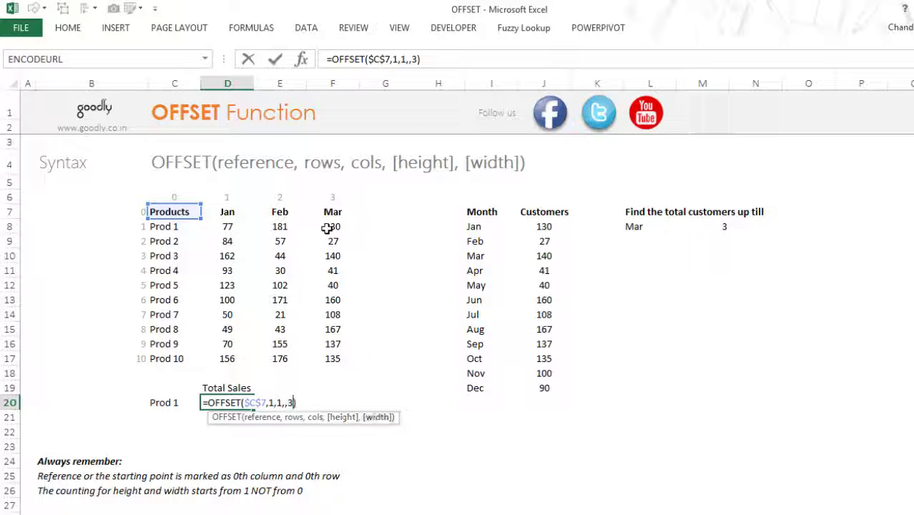
Evaluate the edited OFFSET expression in place and cancel the edit of D20.
key("shift+Home")
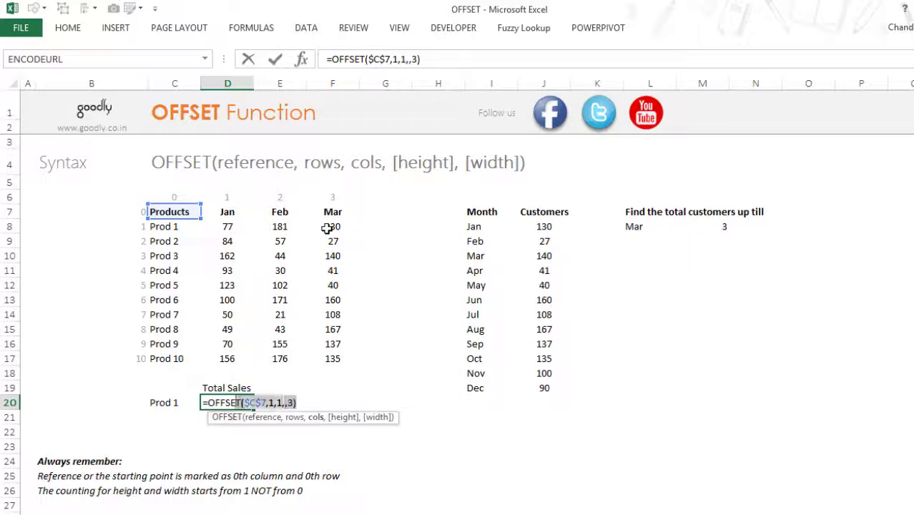
key("F9")
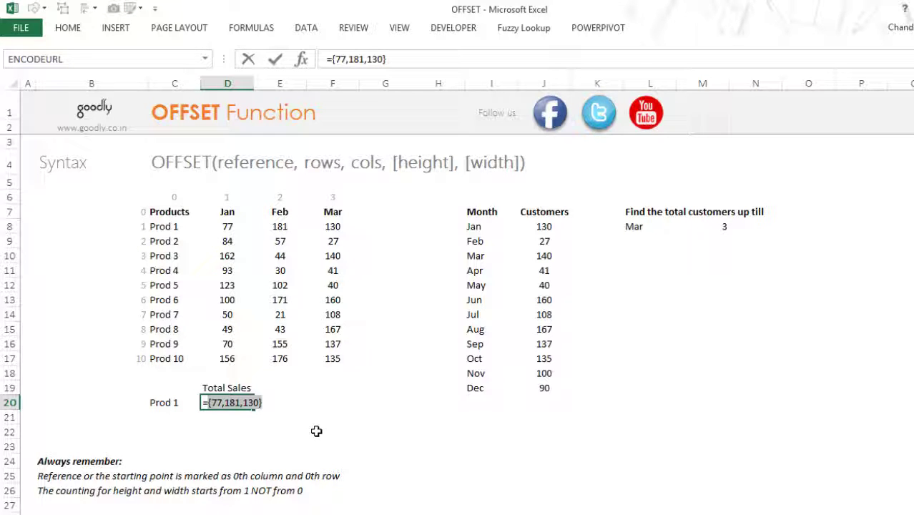
key("Escape")
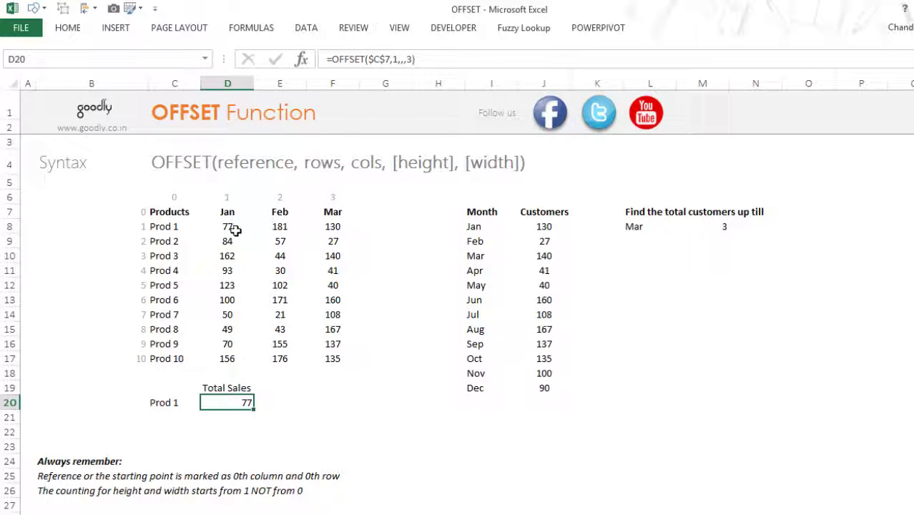
Evaluate D20's OFFSET expression with the blank columns argument once more and undo the evaluation.
key("F2")
key("shift+Left")
key("shift+Left")
key("shift+Left")
key("shift+Left")
key("shift+Left")
key("shift+Left")
key("shift+Left")
key("shift+Left")
key("shift+Left")
key("shift+Left")
key("shift+Left")
key("shift+Left")
key("shift+Left")
key("shift+Left")
key("shift+Left")
key("shift+Left")
key("shift+Left")
key("shift+Left")
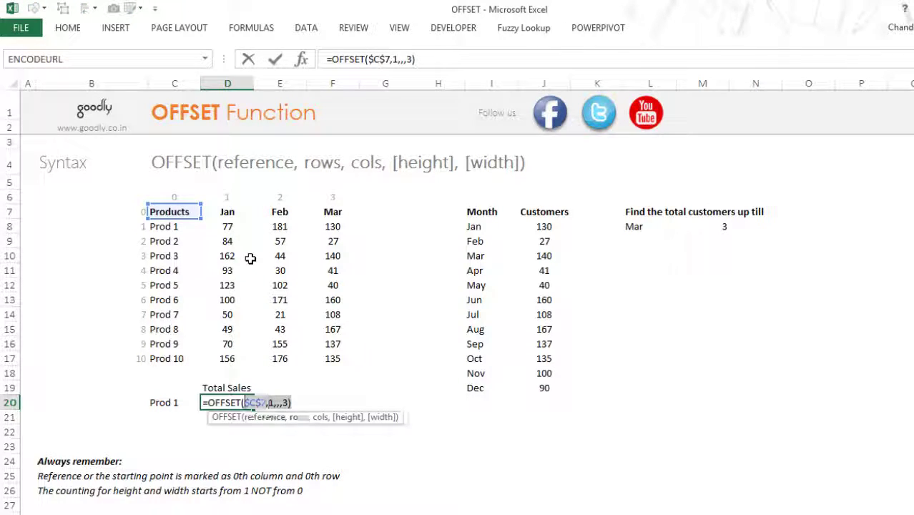
key("F9")
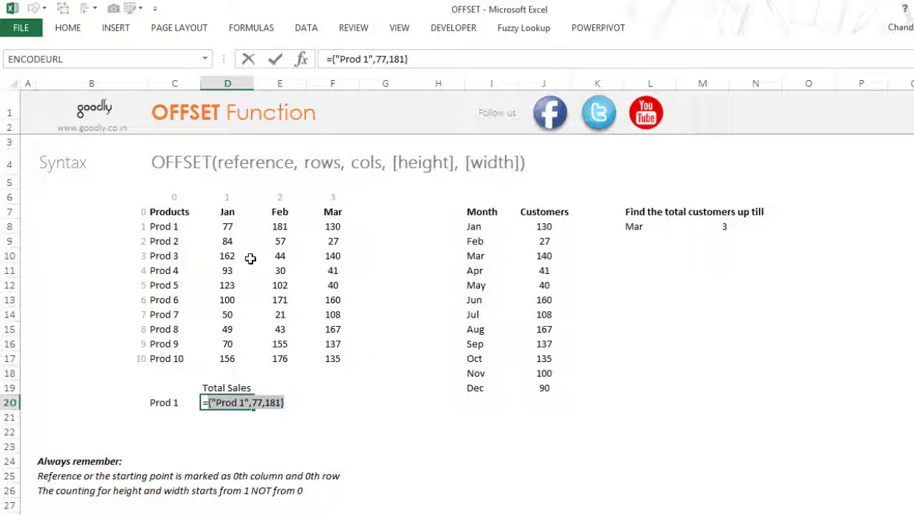
key("ctrl+z")
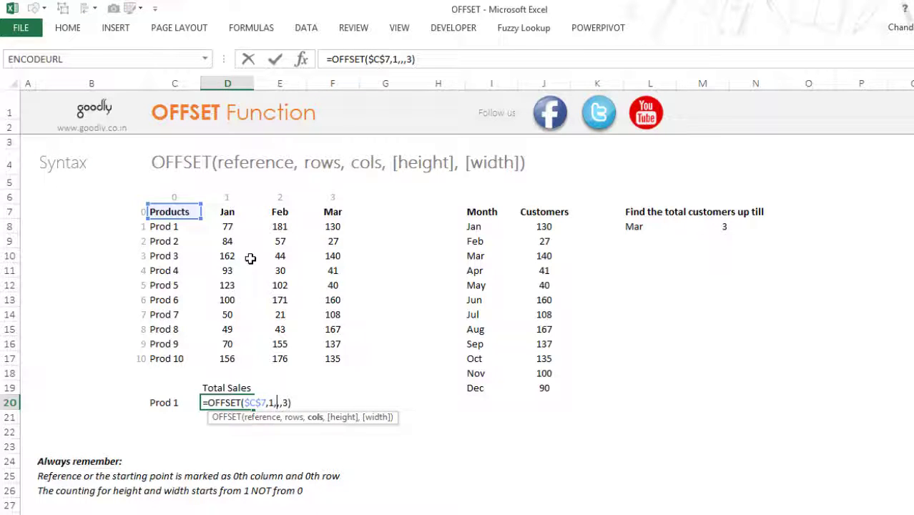
Set the columns argument of D20's OFFSET formula to 1 and preview the evaluated array, restoring the formula.
key("Left")
type("1")
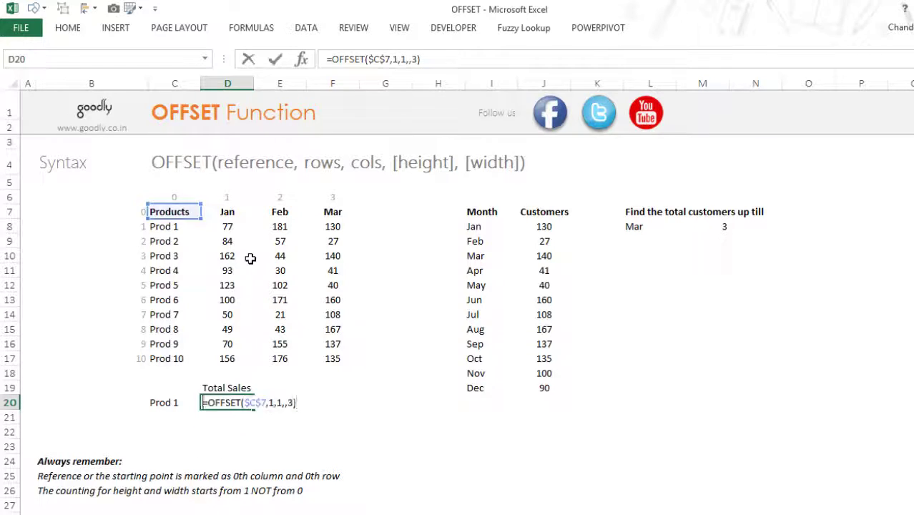
key("End")
key("shift+Home")
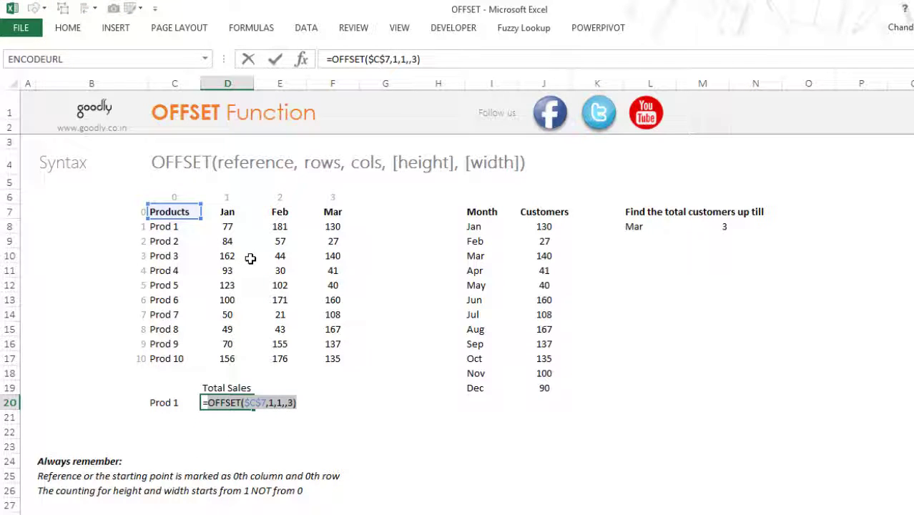
key("F9")
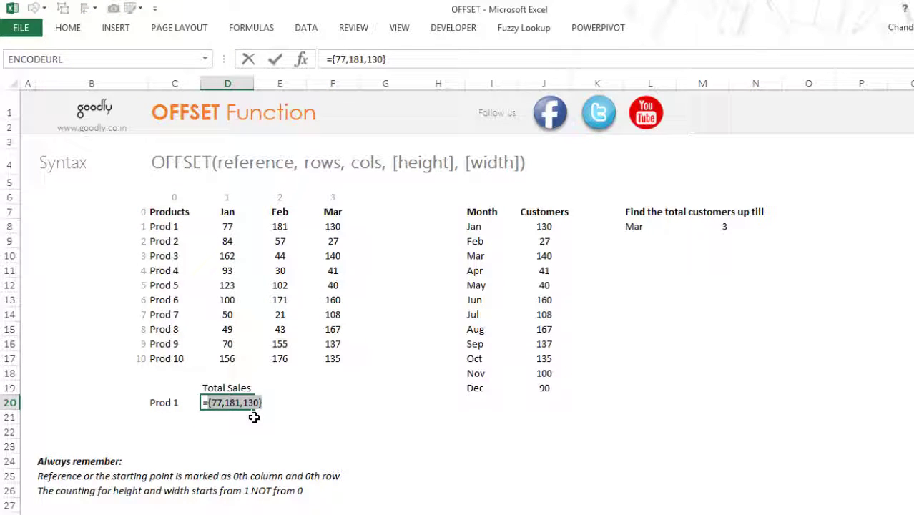
key("ctrl+z")
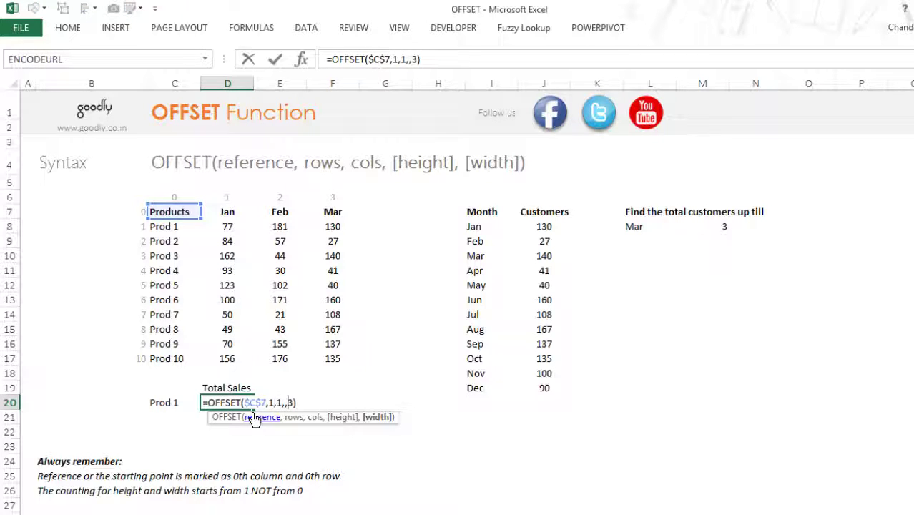
Try wrapping the OFFSET formula in SUM, evaluate the inner array and the whole expression, and undo these changes.
type("SUM(")
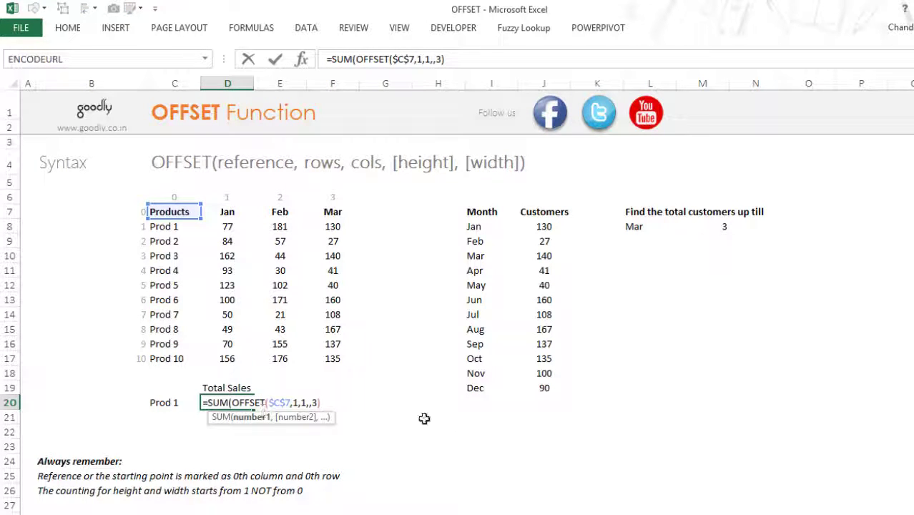
key("End")
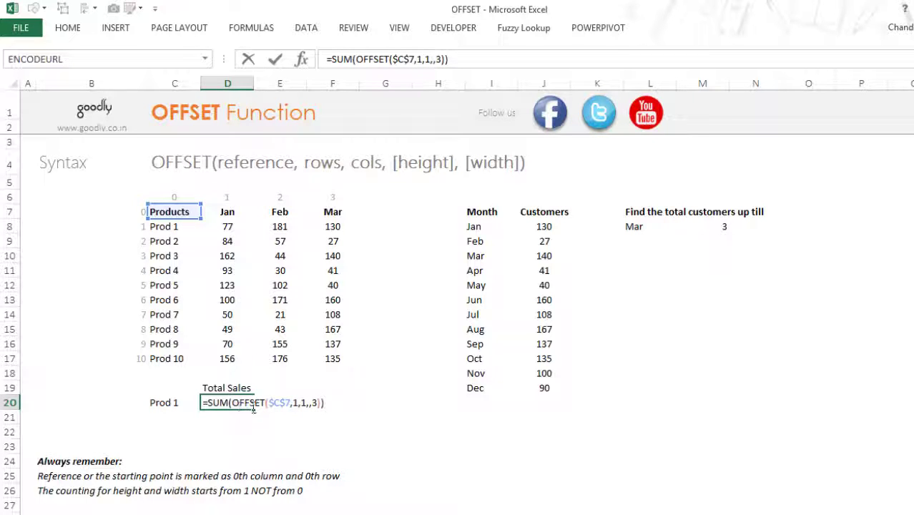
left_click_drag(254, 409, 327, 404)
key("F9")
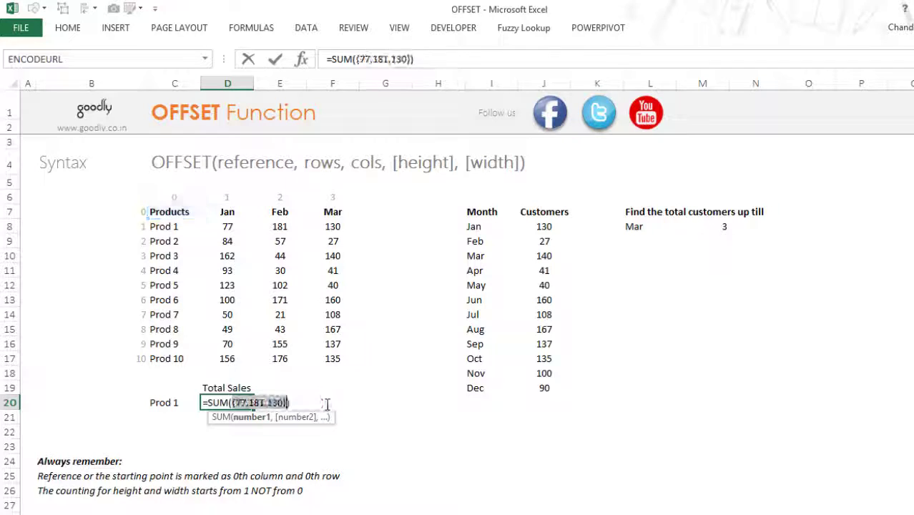
left_click_drag(209, 406, 331, 416)
key("F9")
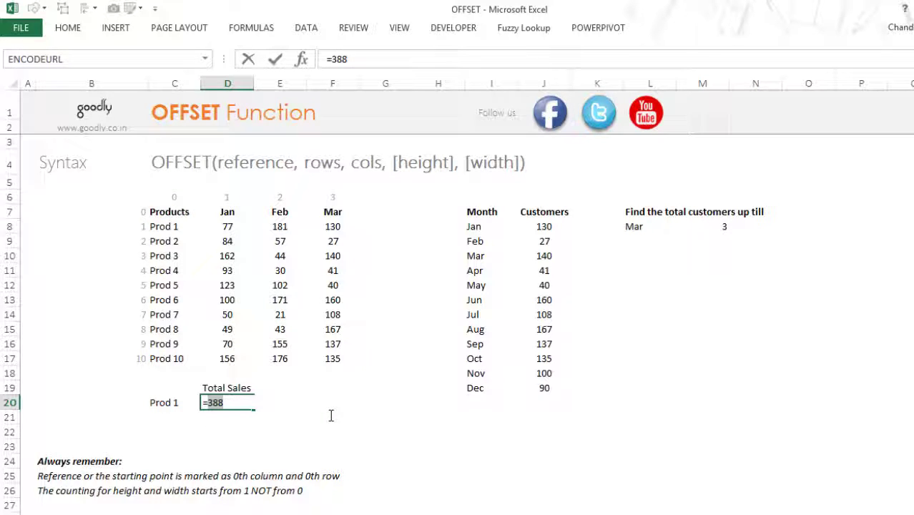
key("ctrl+z")
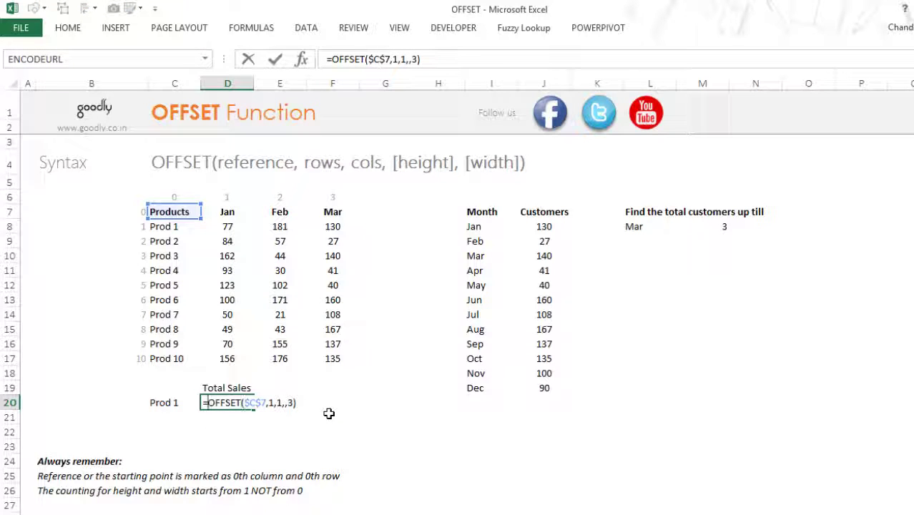
Enter the Total Sales formula in D20 as =SUM(OFFSET($C$7,1,1,,3)) and select the product cell C20.
type("sum")
key("Tab")
key("End")
type(")")
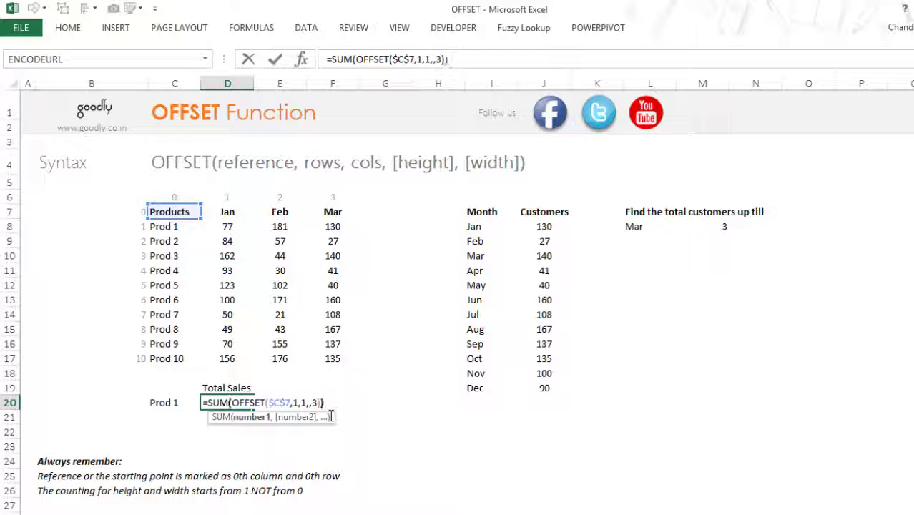
key("Return")
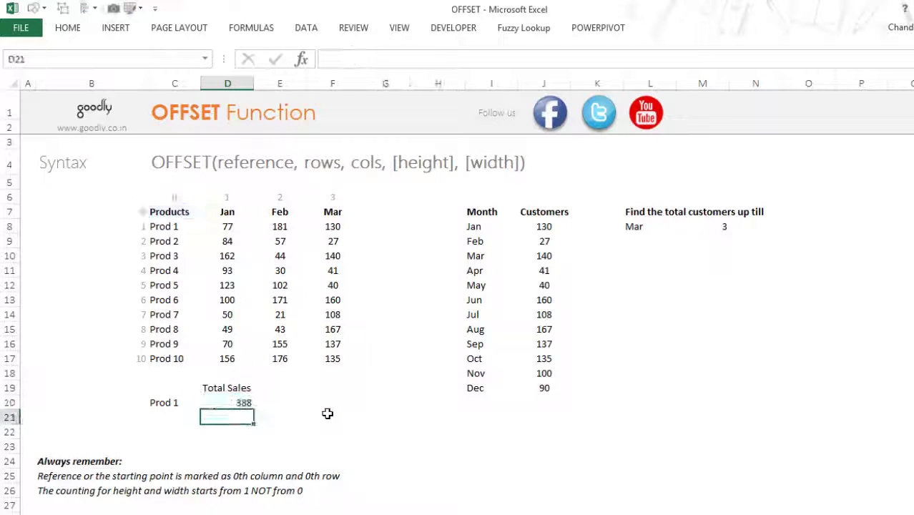
left_click(178, 410)
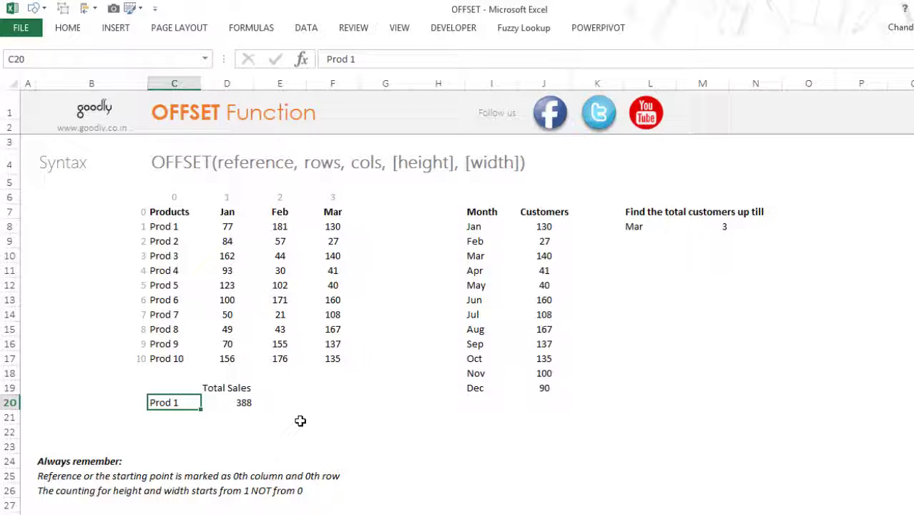
Change the product in C20 to Prod 5 and select the Total Sales formula cell D20.
type("Prod")
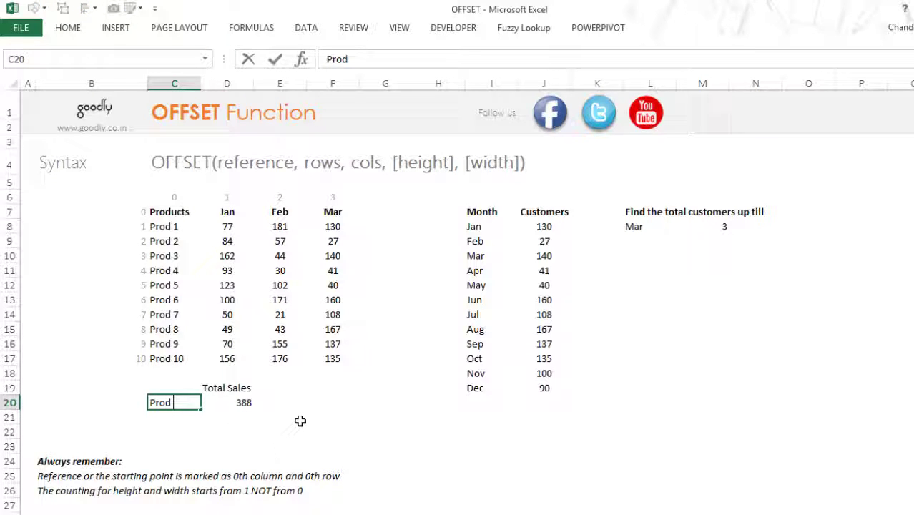
type(" 5")
key("Return")
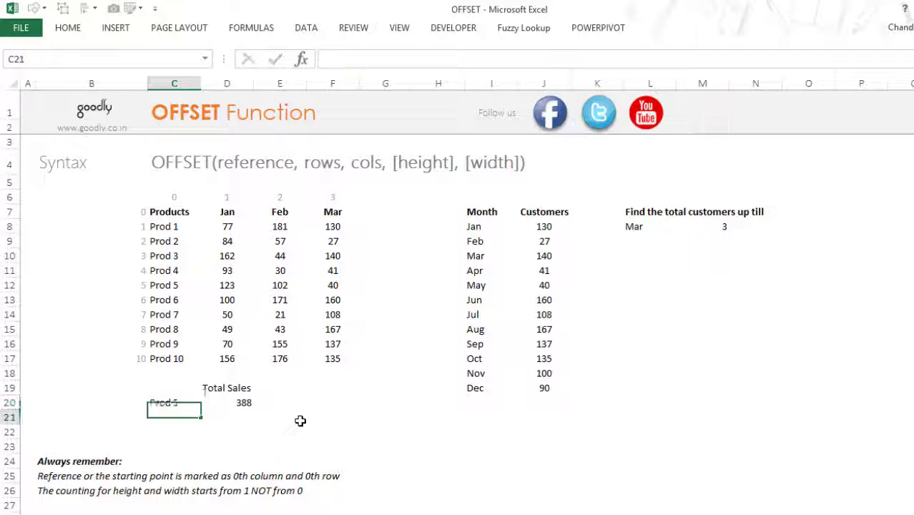
left_click(245, 405)
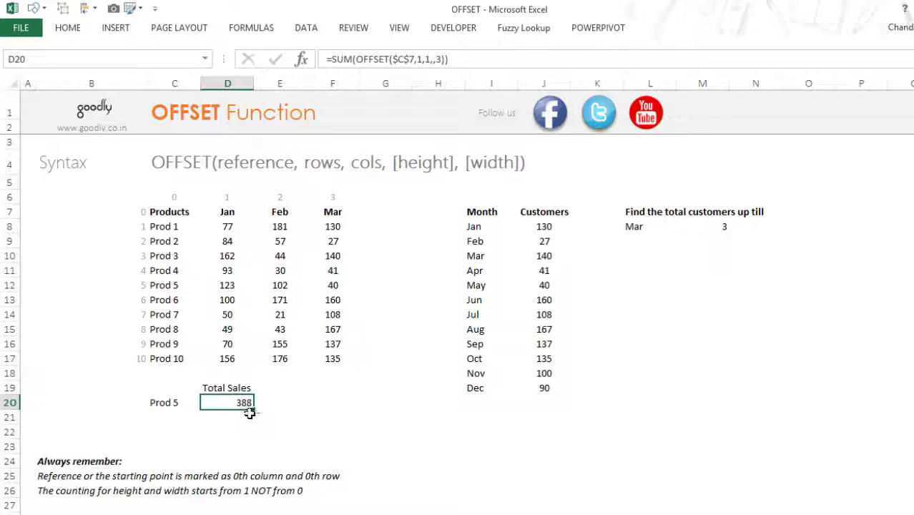
left_click_drag(246, 404, 259, 421)
Replace the rows argument of D20's OFFSET formula with a MATCH function that looks up C20.
double_click(244, 405)
left_click(303, 409)
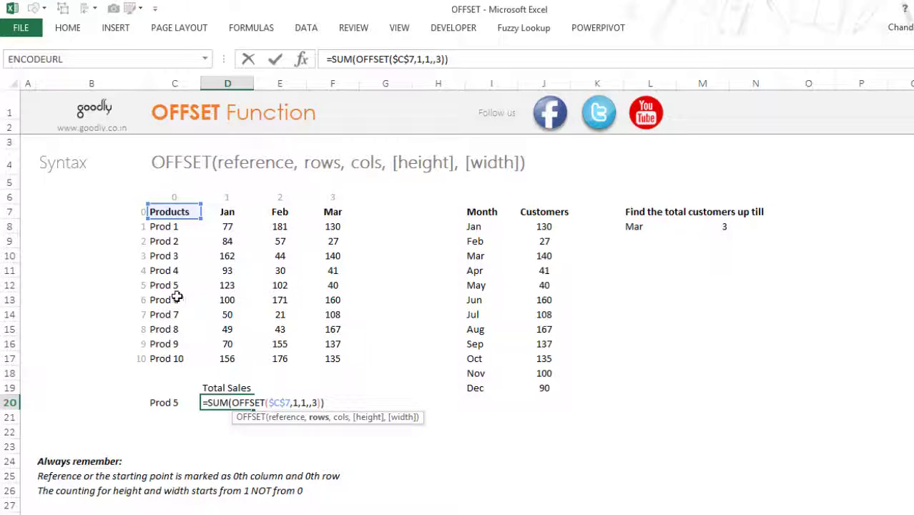
key("BackSpace")
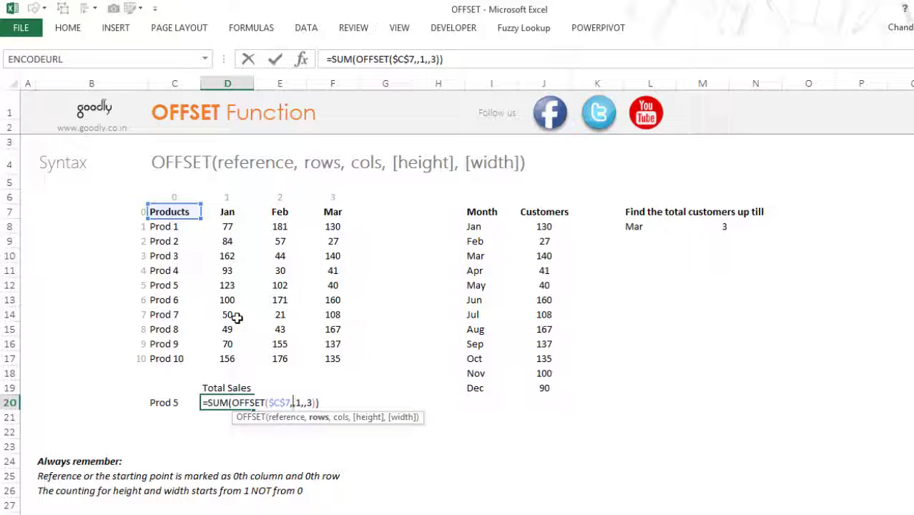
type("ma")
key("Tab")
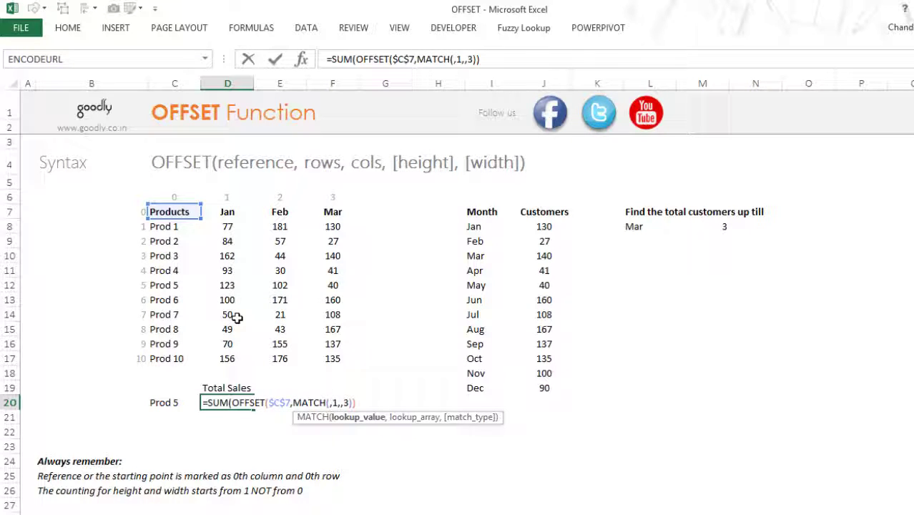
key("Left")
type(",")
Complete the MATCH with lookup array $C$8:$C$17 and match type 0, and enter the formula in D20.
key("Up")
key("Up")
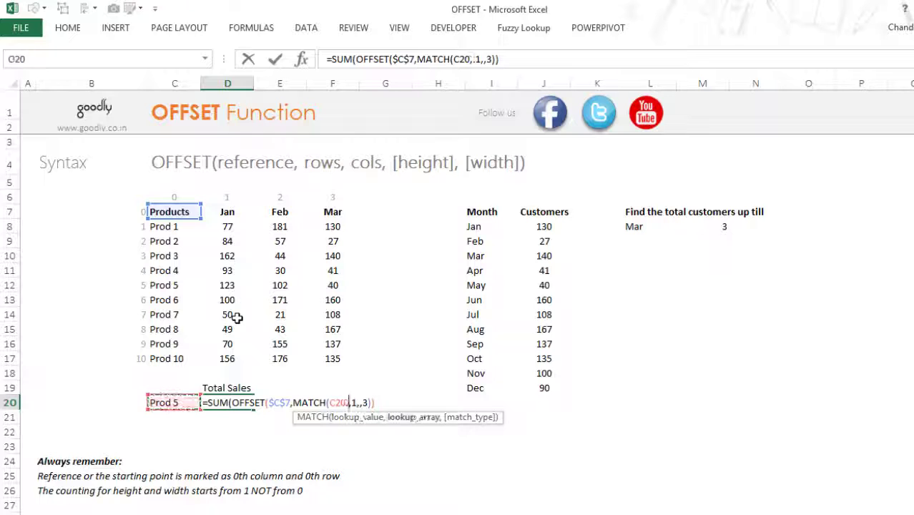
key("Left")
key("Up")
key("shift+Up")
key("shift+Up")
key("shift+Up")
key("shift+Up")
key("shift+Up")
key("shift+Up")
key("shift+Up")
key("shift+Up")
key("shift+Up")
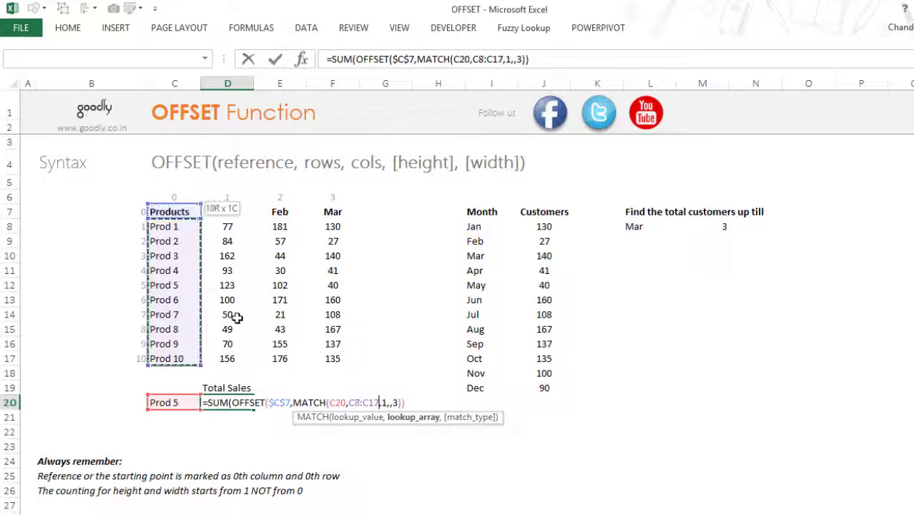
key("F4")
type(",0")
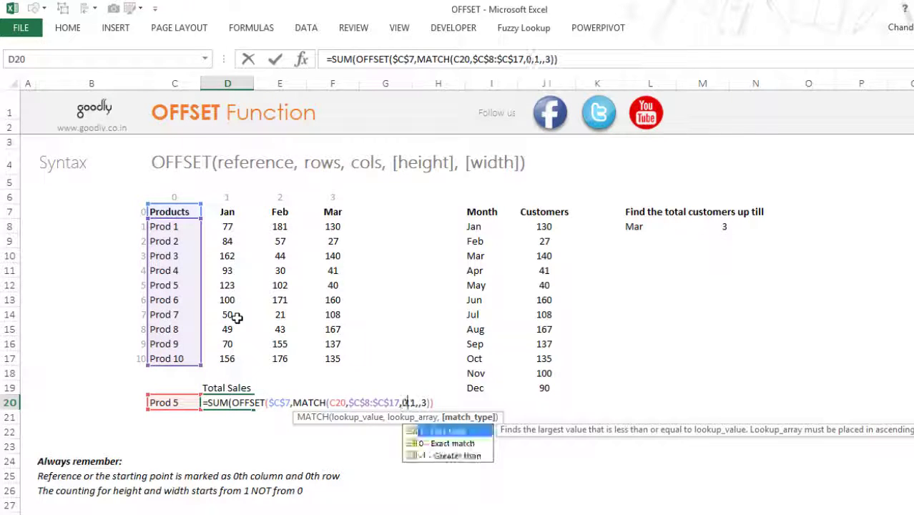
type(")")
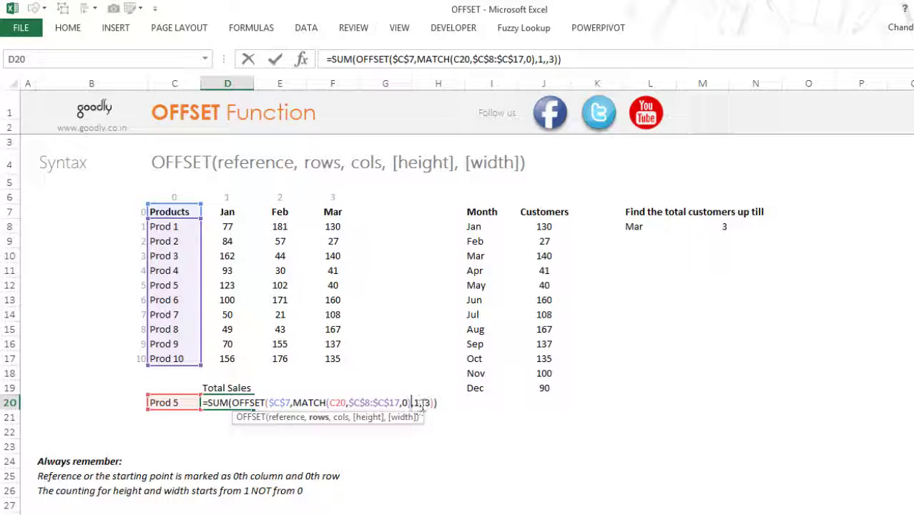
key("ctrl+Return")
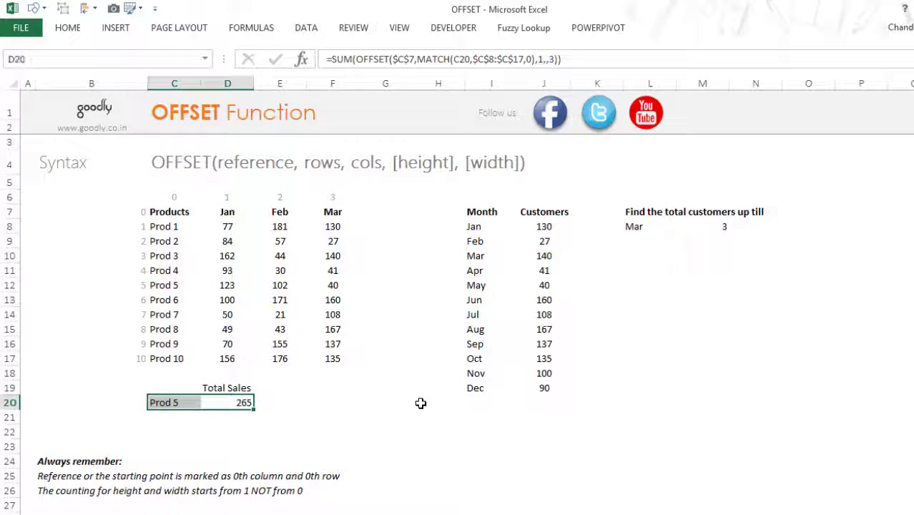
Evaluate only the MATCH expression inside D20's formula and cancel the edit to restore it.
double_click(422, 404)
key("Left")
key("Left")
key("Left")
key("Left")
key("Left")
key("Left")
key("Left")
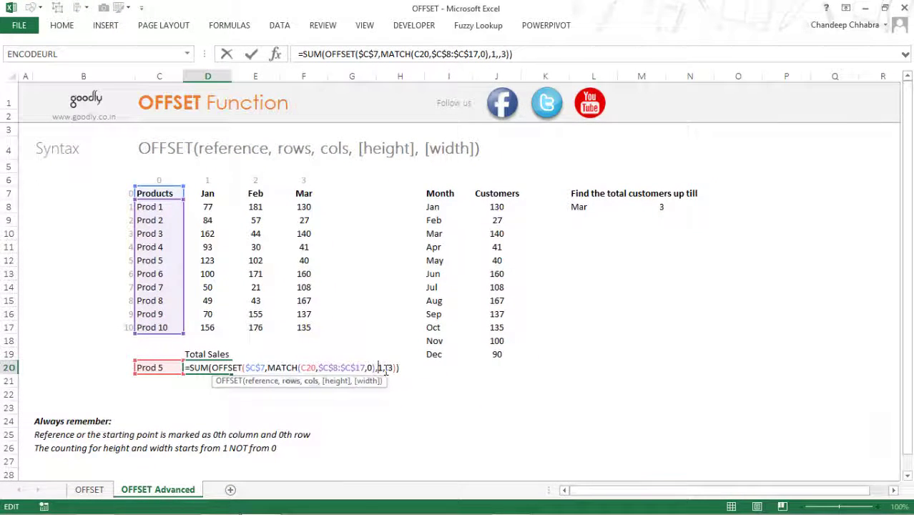
key("shift+Left")
key("shift+Left")
key("shift+Left")
key("shift+Left")
key("shift+Left")
key("shift+Left")
key("shift+Left")
key("shift+Left")
key("shift+Left")
key("shift+Left")
key("shift+Left")
key("shift+Left")
key("shift+Left")
key("shift+Left")
key("shift+Left")
key("shift+Left")
key("shift+Left")
key("shift+Left")
key("shift+Left")
key("shift+Left")
key("shift+Left")
key("shift+Left")
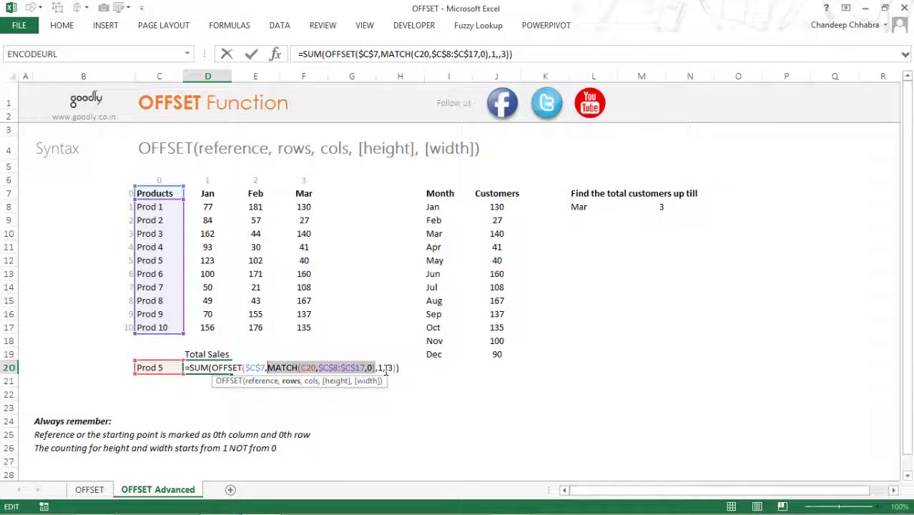
key("F9")
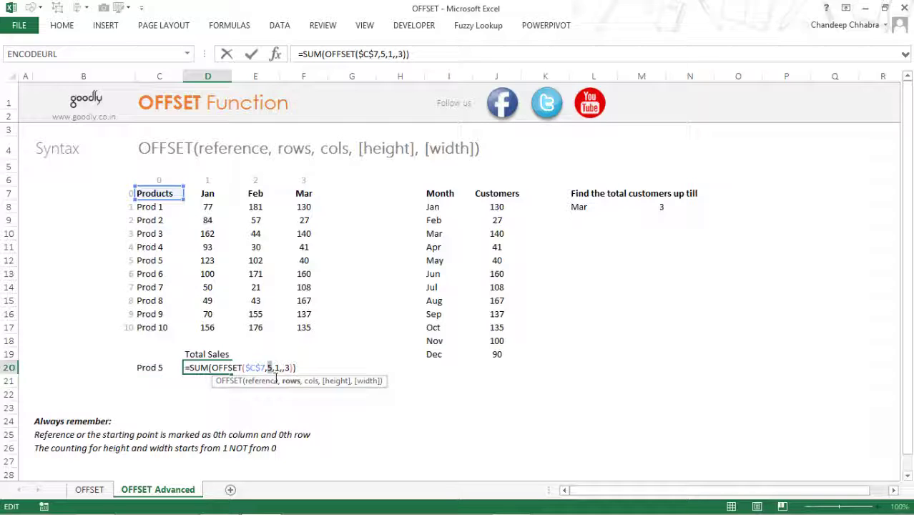
key("Escape")
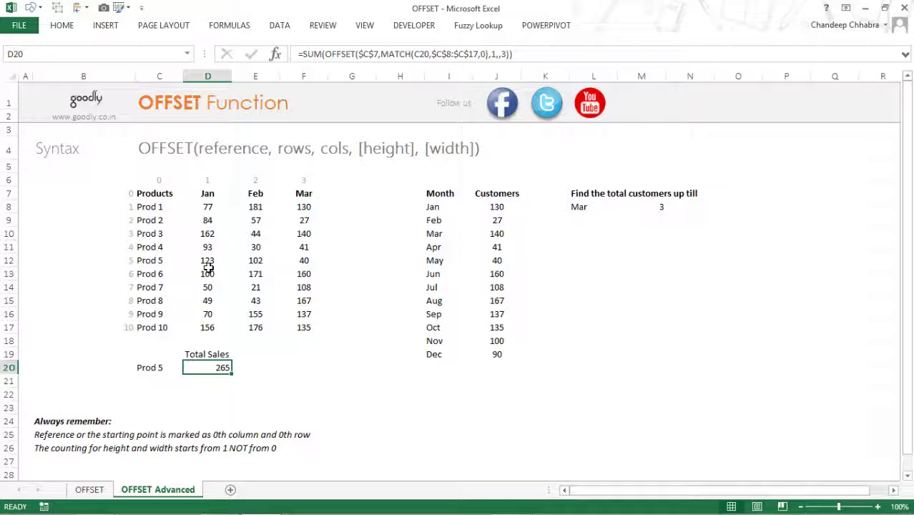
Check the sum of Prod 5's January to March sales and review the height and width arguments in D20's formula.
left_click_drag(207, 260, 304, 261)
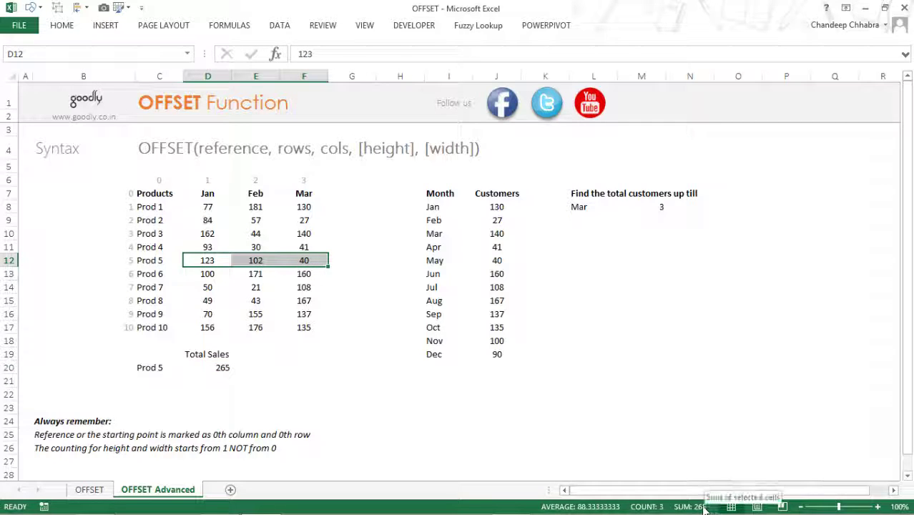
left_click(218, 369)
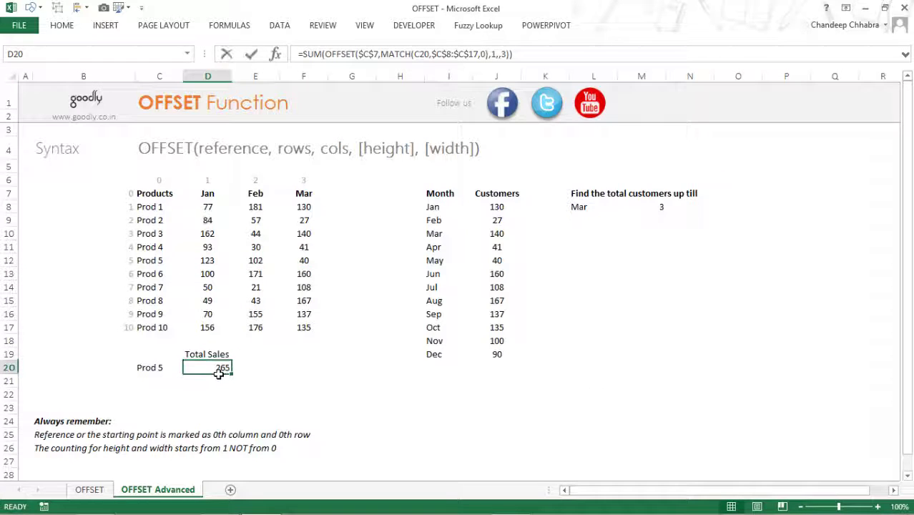
key("F2")
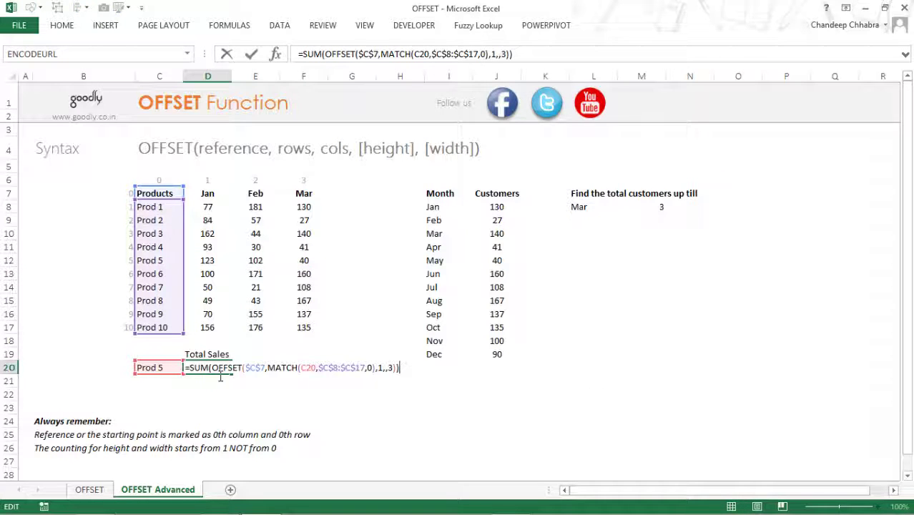
left_click(387, 370)
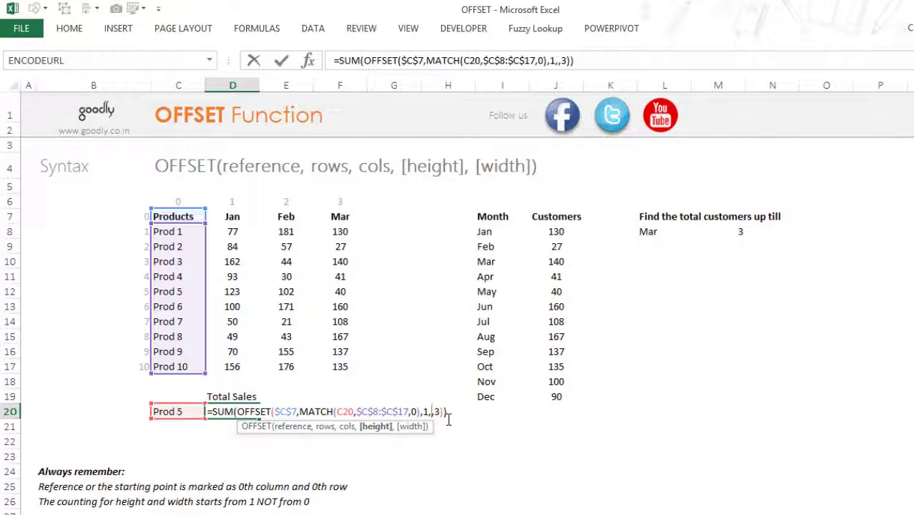
key("Right")
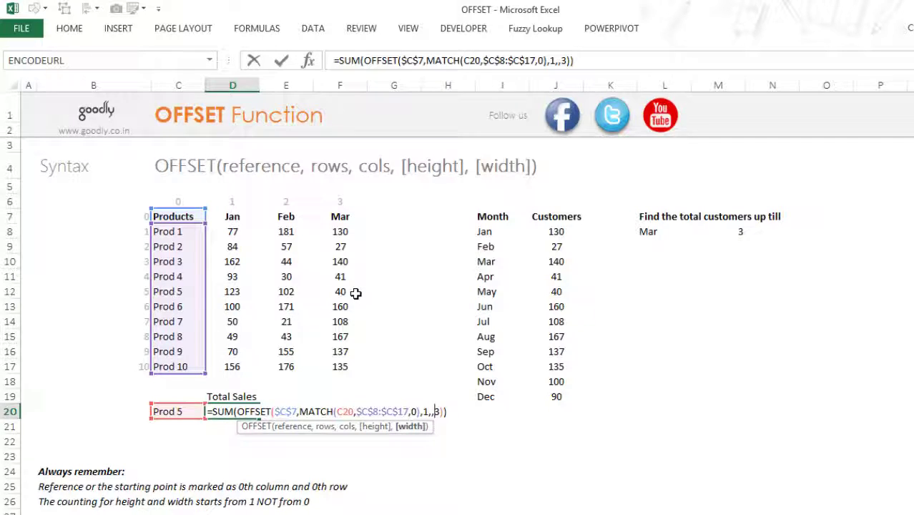
key("Tab")
Examine the Month and Customers table in columns I and J and the total customers question beside it.
key("Right")
key("Right")
key("Right")
key("Right")
key("Right")
key("Right")
key("Right")
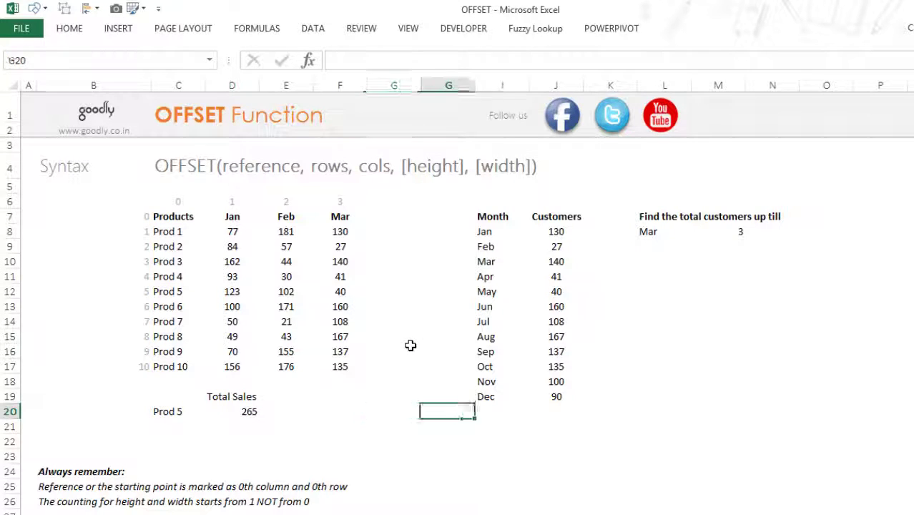
key("Right")
key("Right")
key("ctrl+Up")
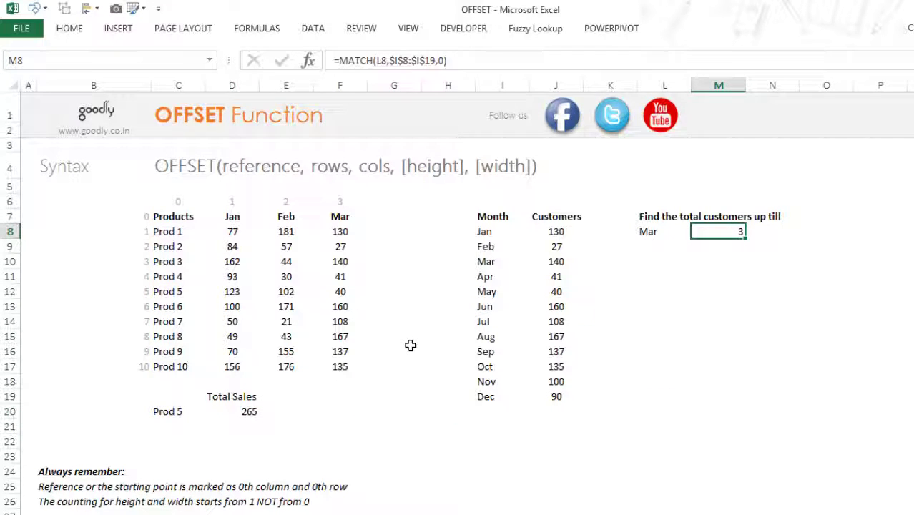
key("Left")
key("Down")
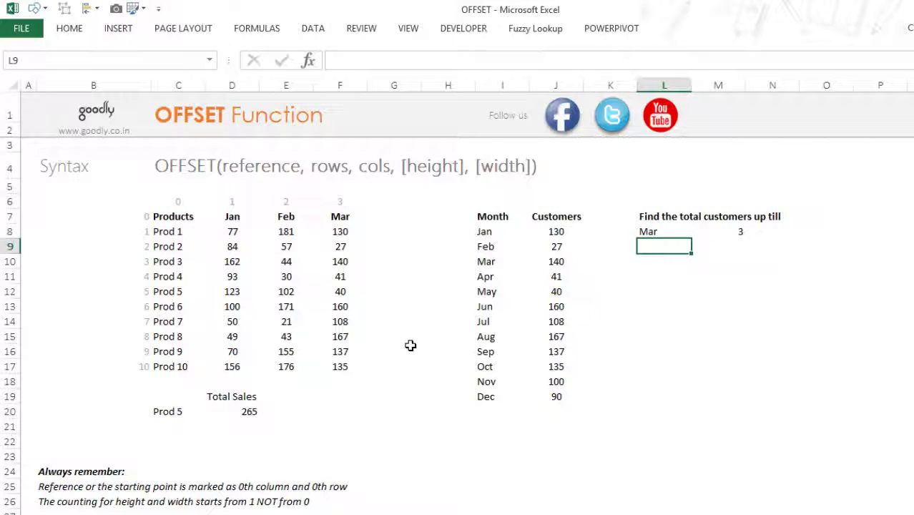
left_click_drag(493, 218, 492, 381)
left_click_drag(547, 218, 545, 357)
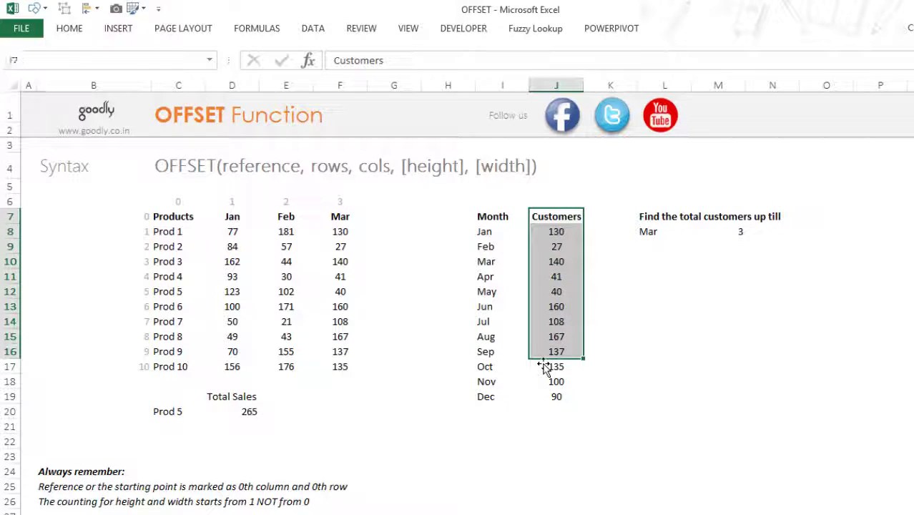
left_click(549, 307)
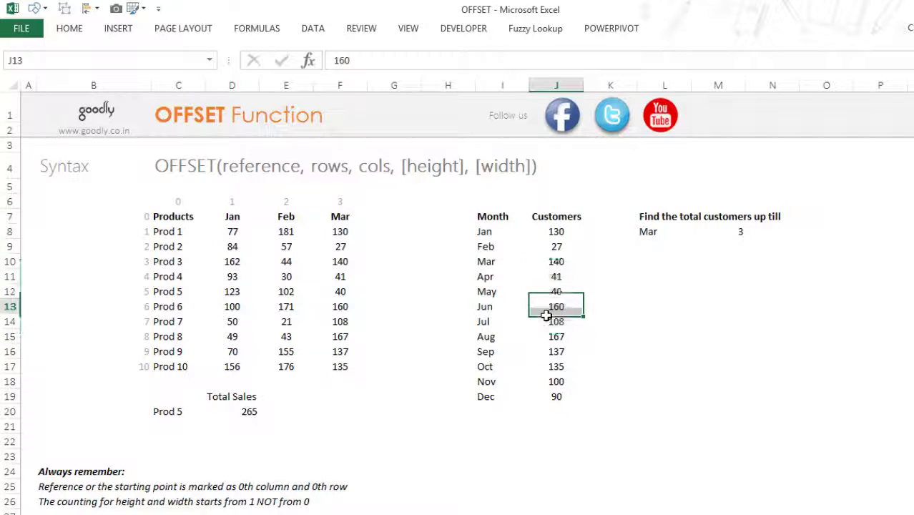
Highlight the customer ranges that a total up till Mar and up till Jul would cover.
left_click(662, 240)
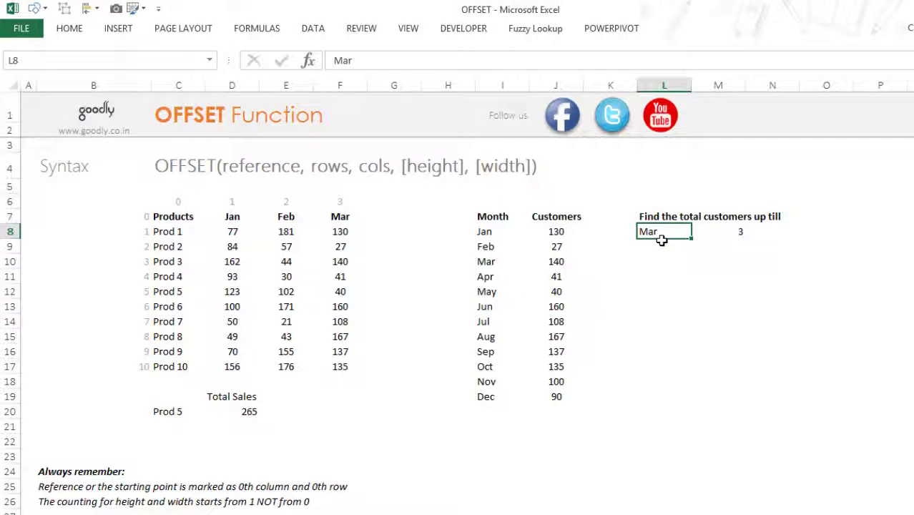
left_click(508, 265)
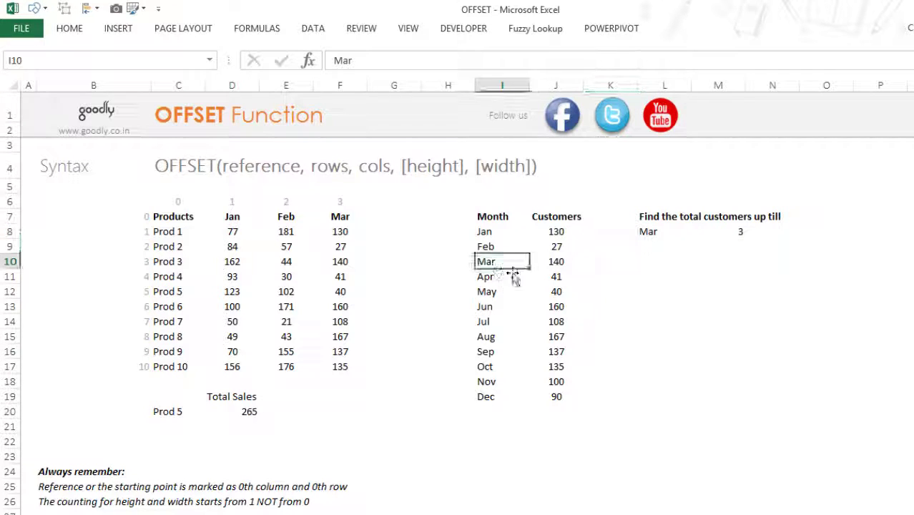
left_click_drag(566, 235, 567, 268)
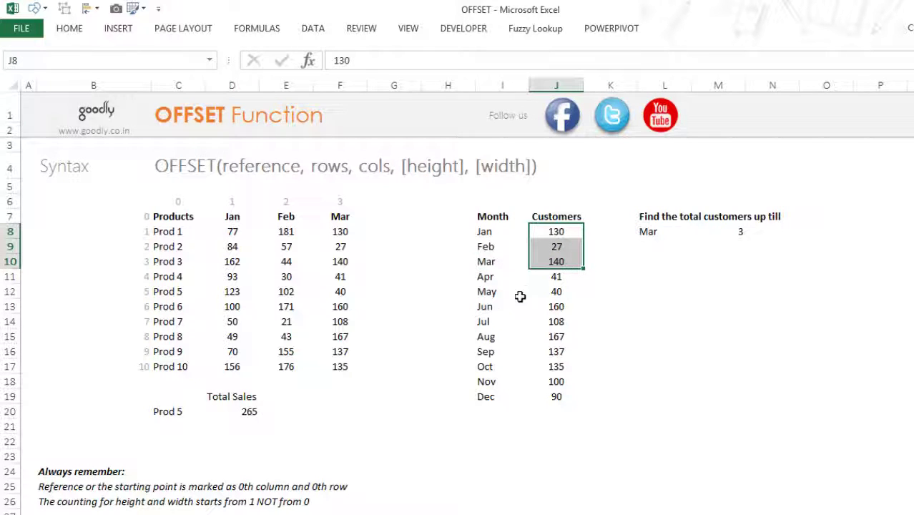
left_click(497, 327)
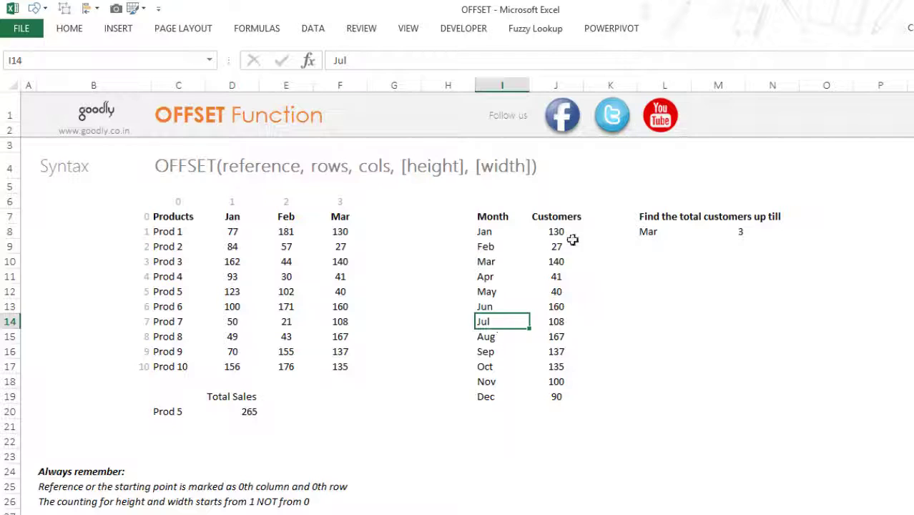
left_click_drag(565, 233, 576, 323)
left_click_drag(576, 275, 573, 328)
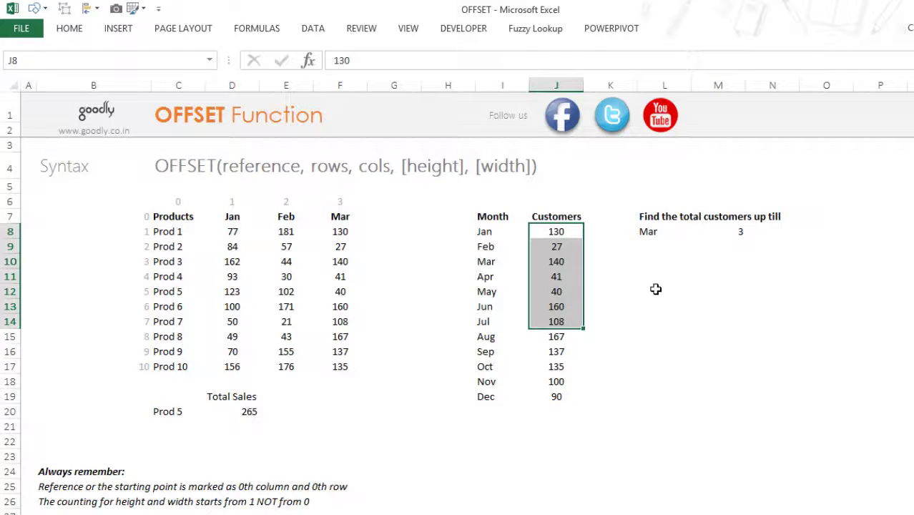
Clear the existing MATCH formula from M8, beside the chosen month.
left_click(665, 262)
left_click(739, 259)
left_click(742, 234)
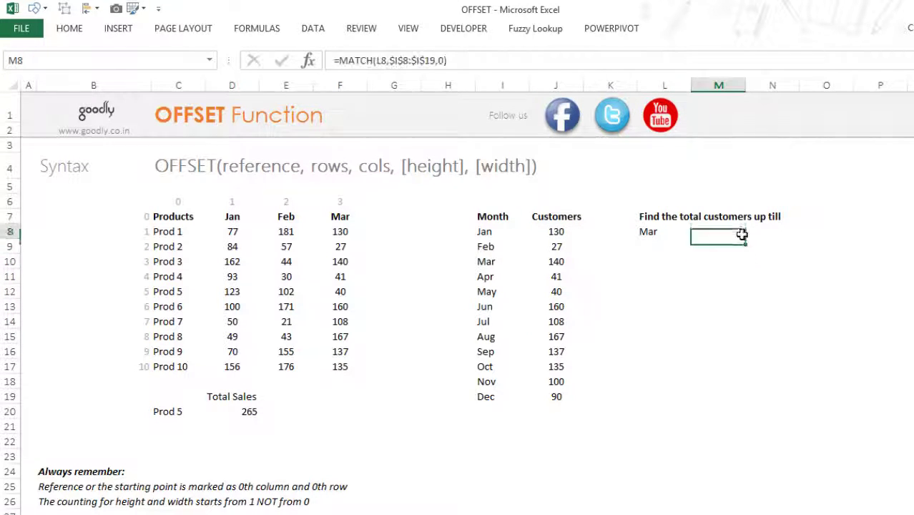
key("Delete")
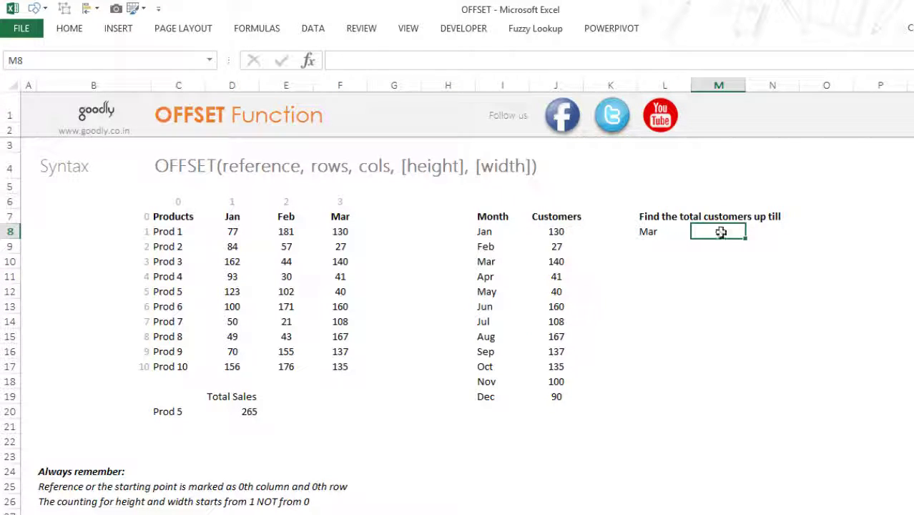
Enter =MATCH(L8,$I$8:$I$19,0) in M8 to find the chosen month's position in the Month column.
key("F2")
type("=MATCH(")
left_click(664, 246)
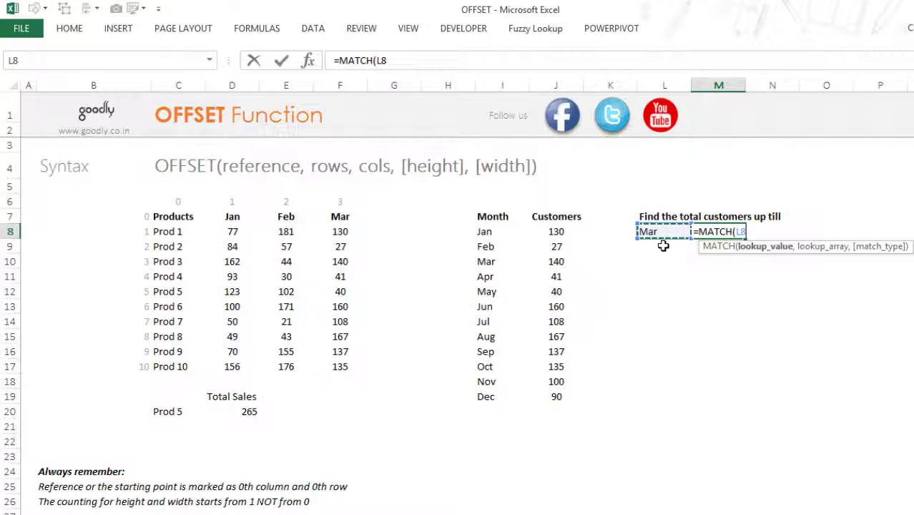
type(",")
key("Left")
key("Left")
key("Left")
key("Left")
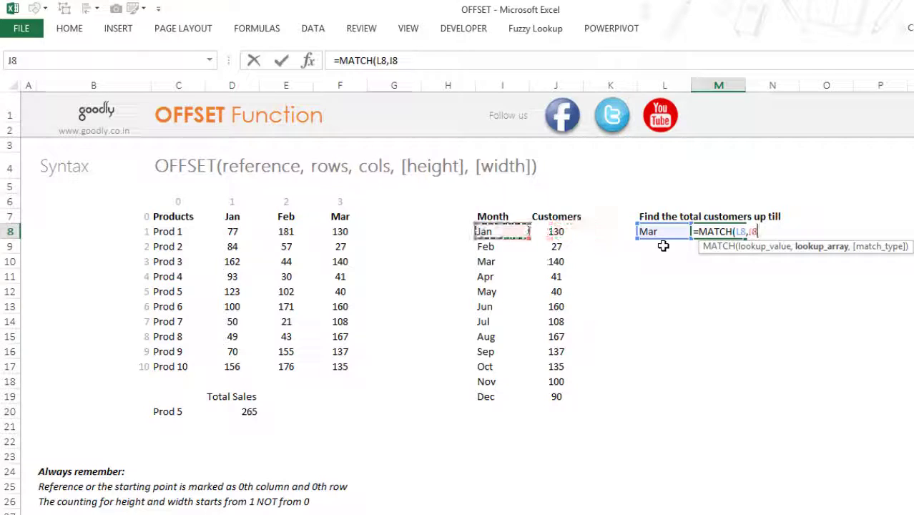
key("ctrl+shift+Down")
key("F4")
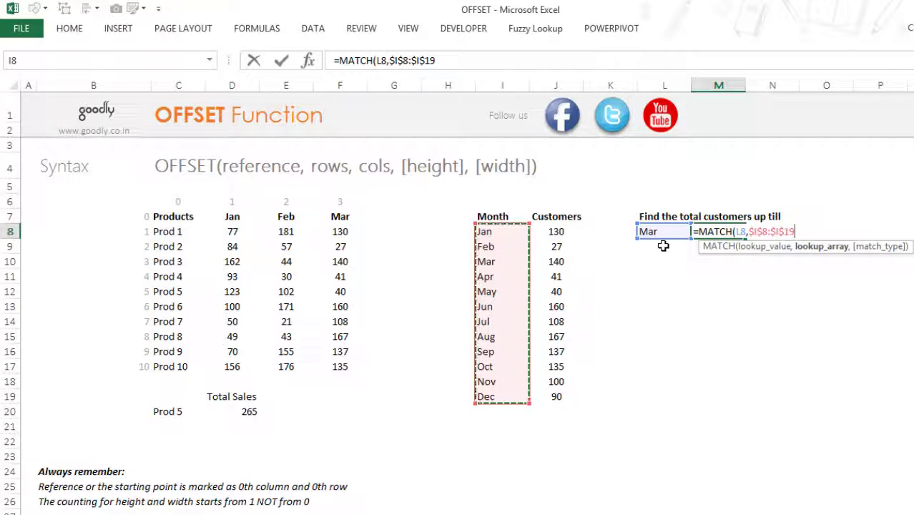
type(",0")
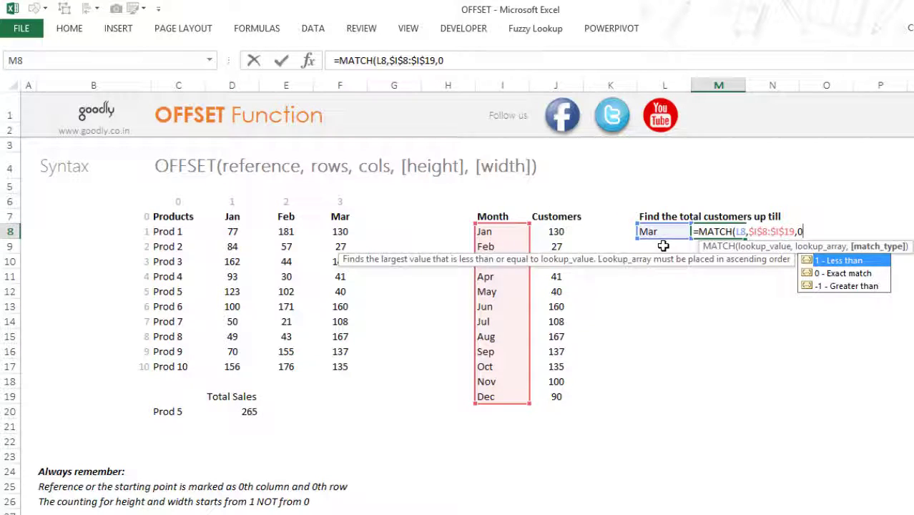
type(")")
key("Return")
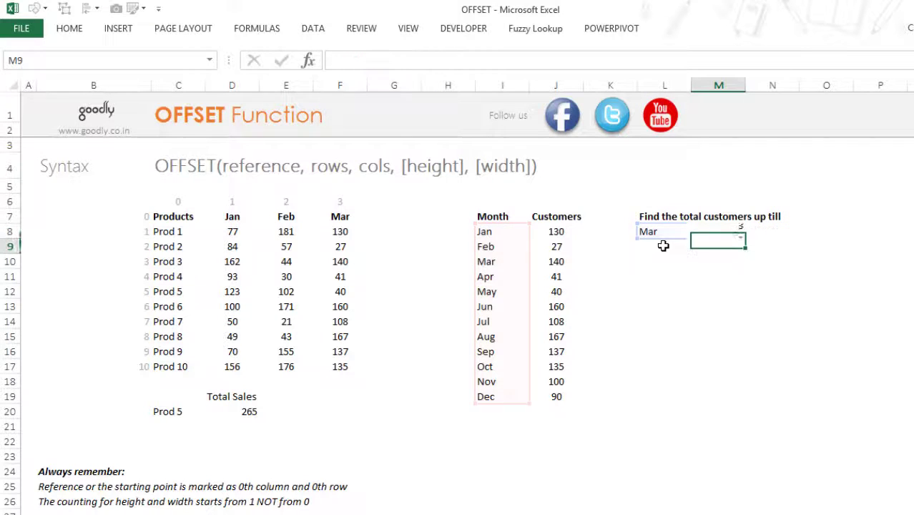
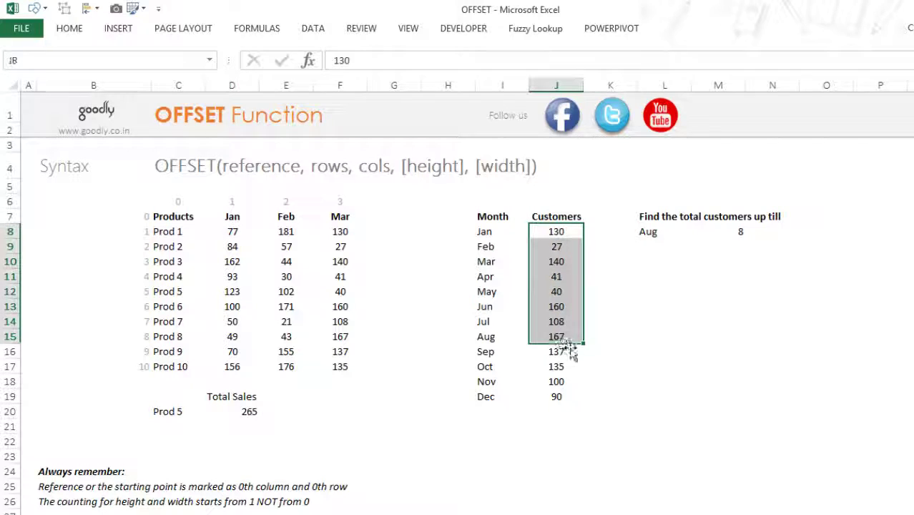
Try the formula =OFFSET($J$7,,,M8) in M9, leaving rows and columns blank and using M8 as the height.
left_click(664, 246)
key("Right")
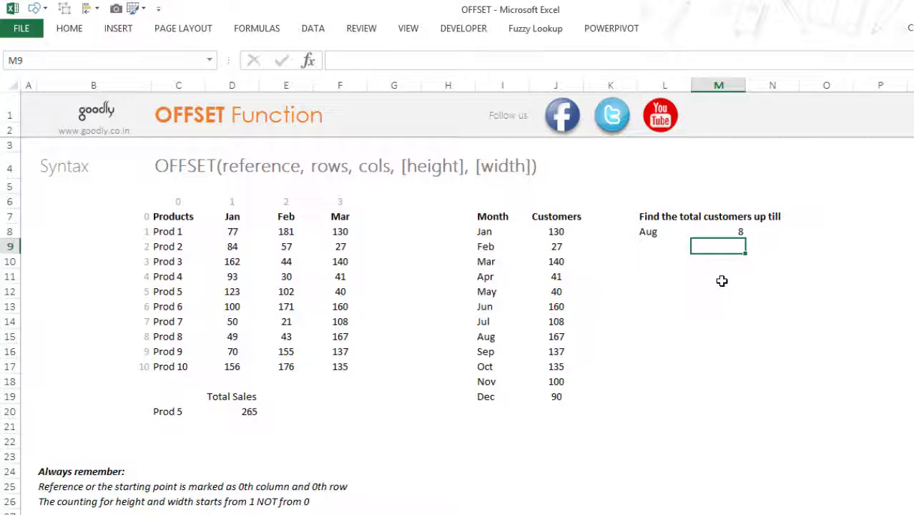
type("=off")
key("Tab")
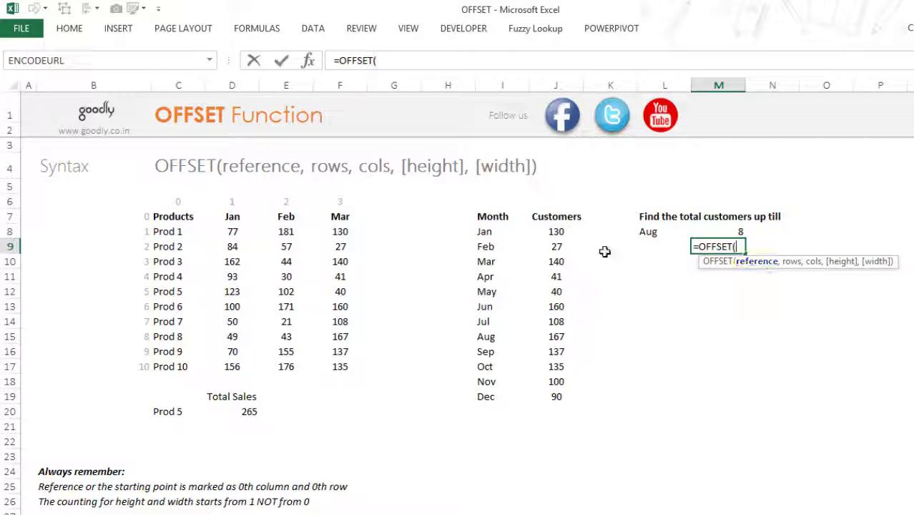
left_click(567, 223)
key("F4")
type(",")
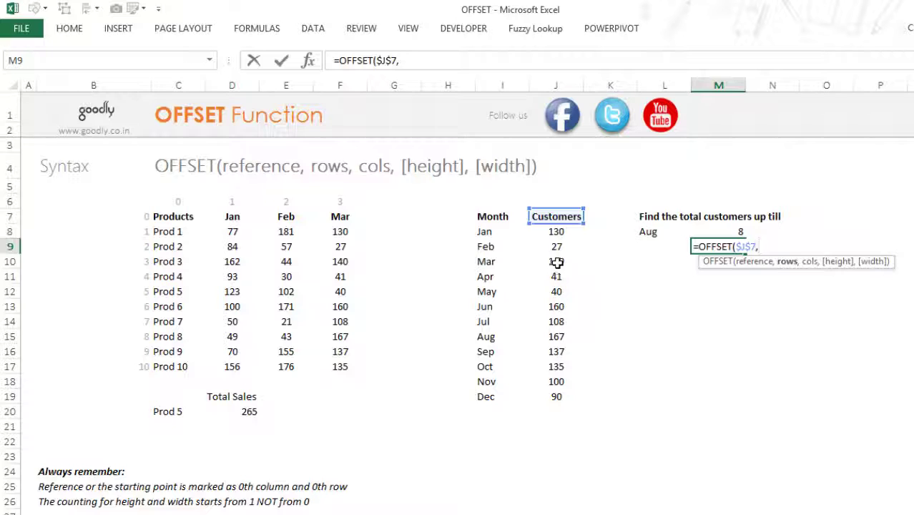
type(",")
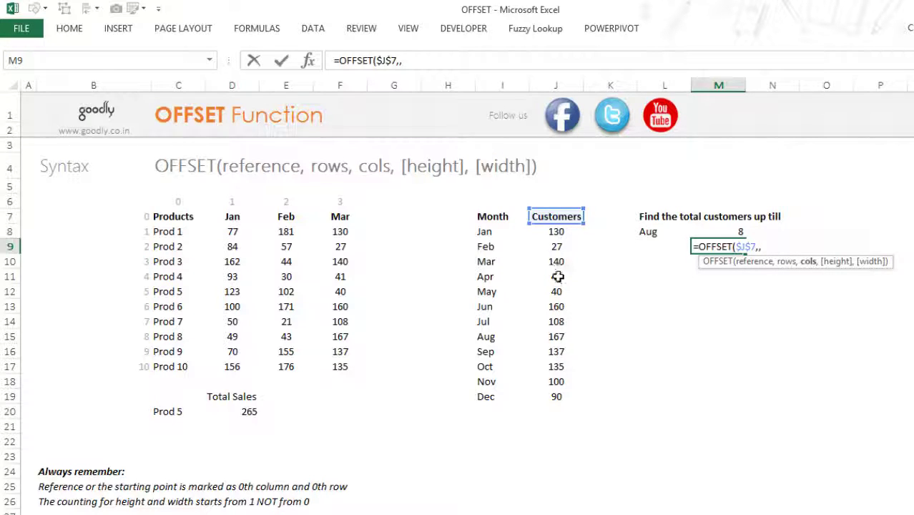
type(",")
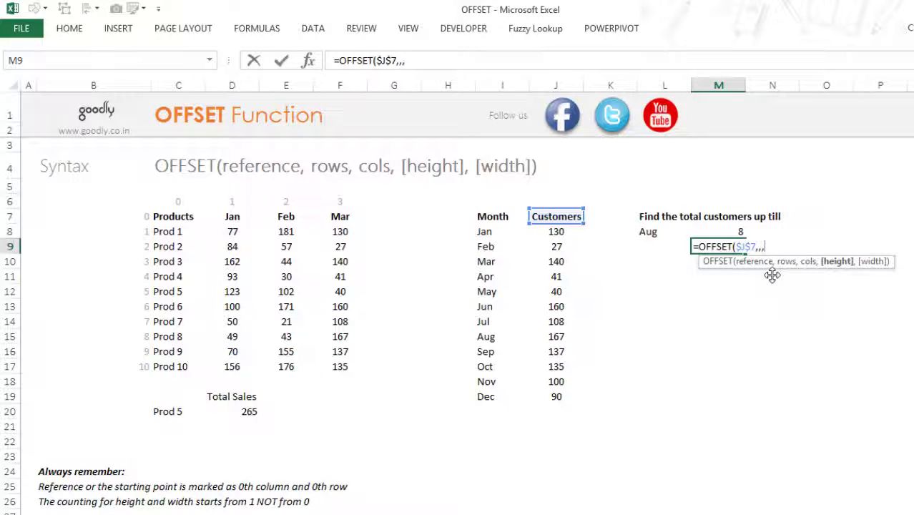
key("Up")
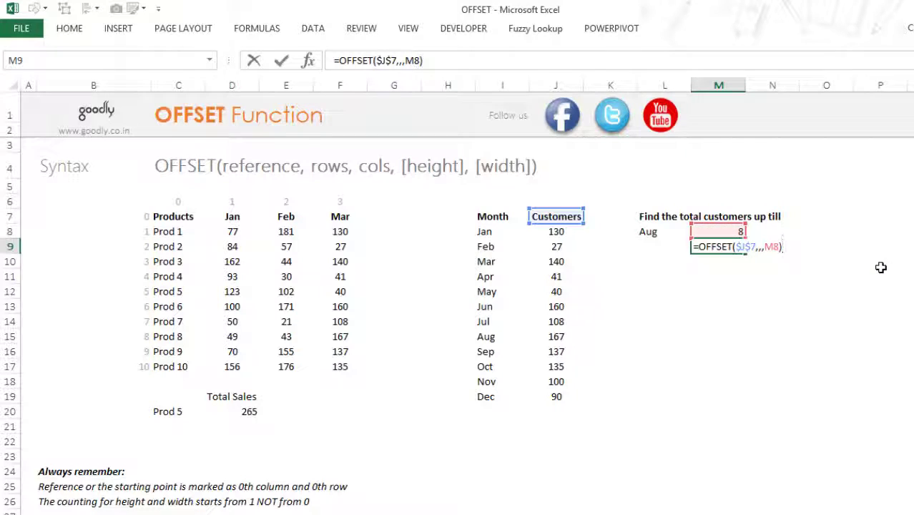
Evaluate the whole OFFSET expression in M9 in place to inspect the array it returns, and discard the entry.
key("shift+Left")
key("shift+Left")
key("shift+Left")
key("shift+Left")
key("shift+Left")
key("shift+Left")
key("shift+Left")
key("shift+Left")
key("shift+Left")
key("shift+Left")
key("shift+Left")
key("shift+Left")
key("shift+Left")
key("shift+Left")
key("shift+Left")
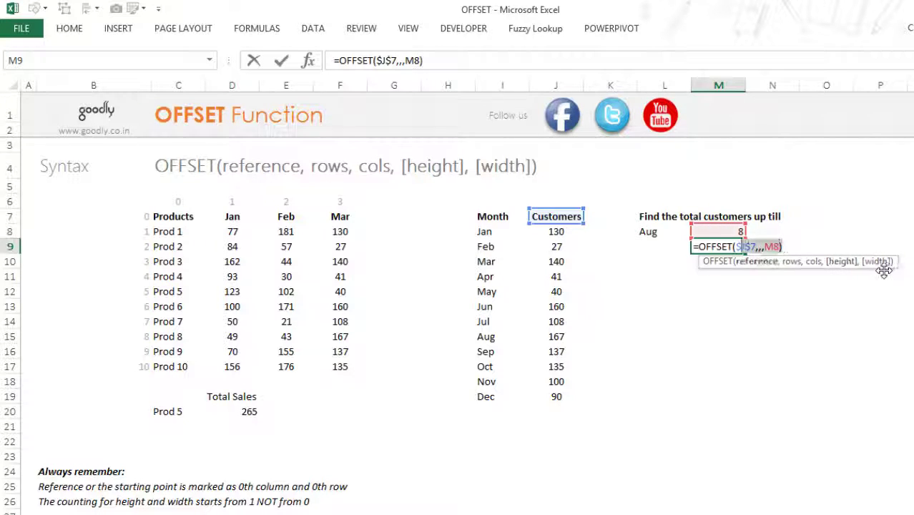
key("shift+Left")
key("shift+Left")
key("F9")
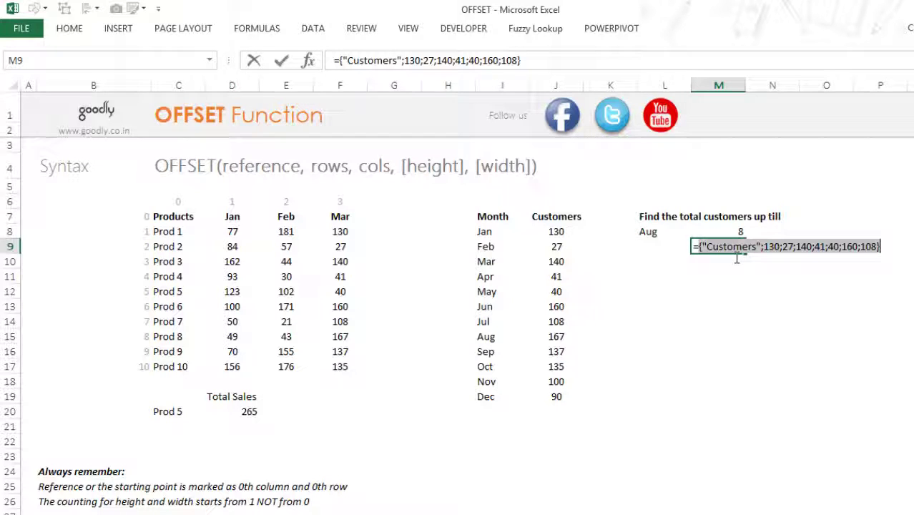
key("Escape")
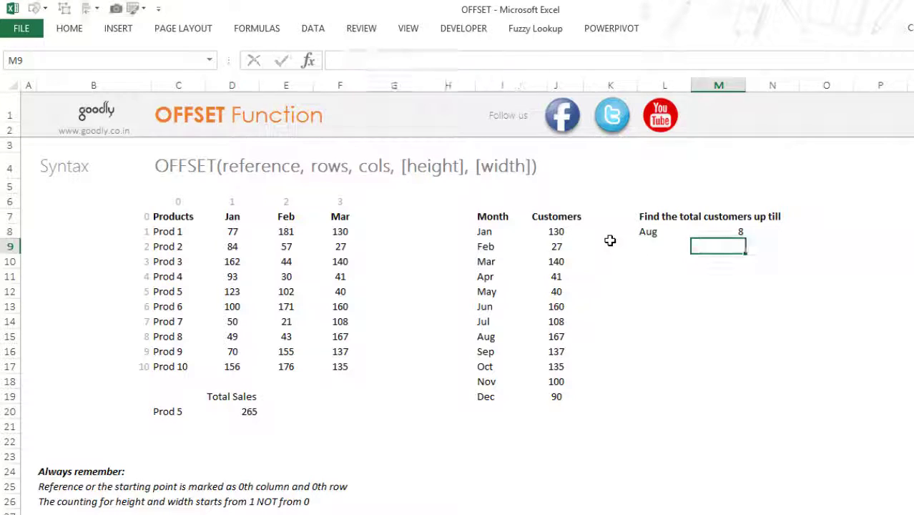
Rebuild =OFFSET($J$7,,,M8) in M9, starting from the Customers header with M8 as the height.
type("=")
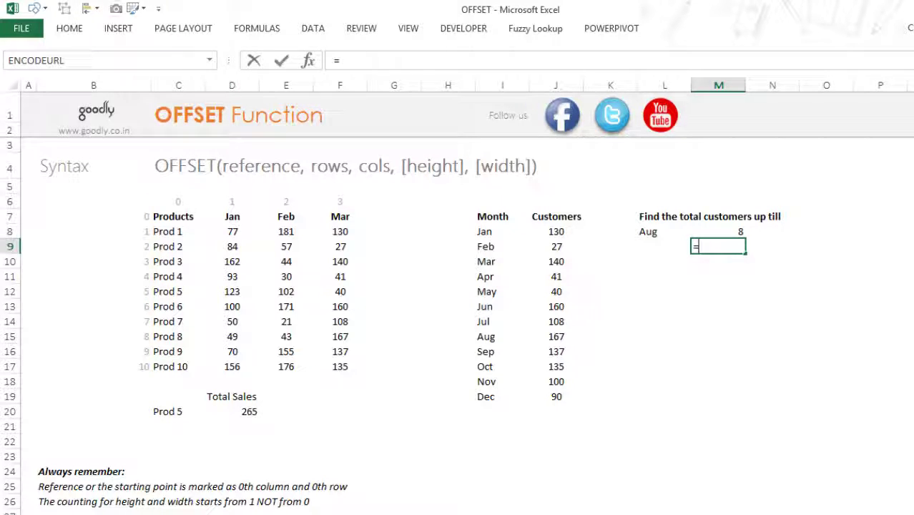
key("Escape")
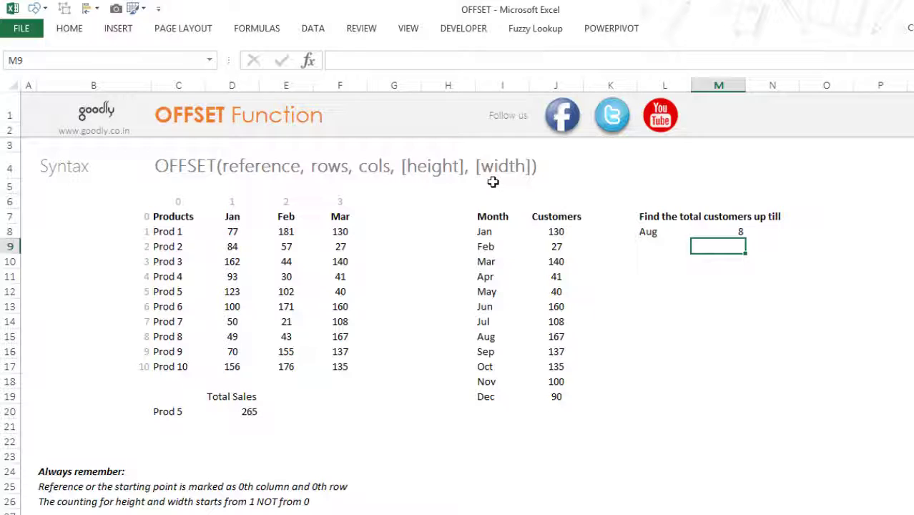
type("=off")
key("Tab")
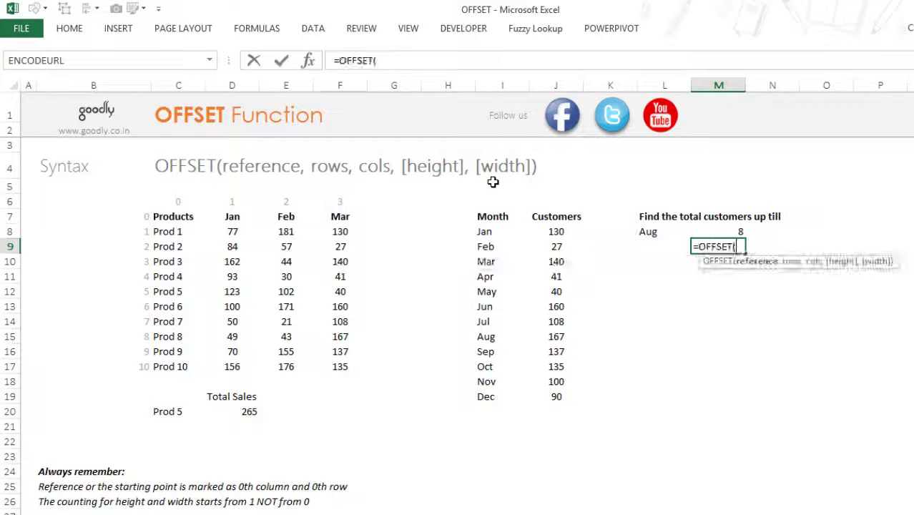
key("Up")
key("Left")
key("Left")
key("Left")
key("Up")
key("F4")
type(",")
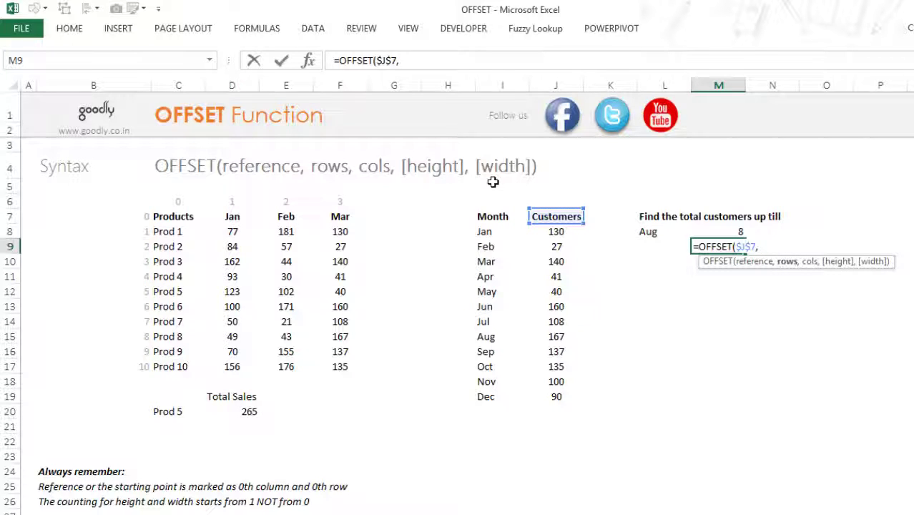
type(",,")
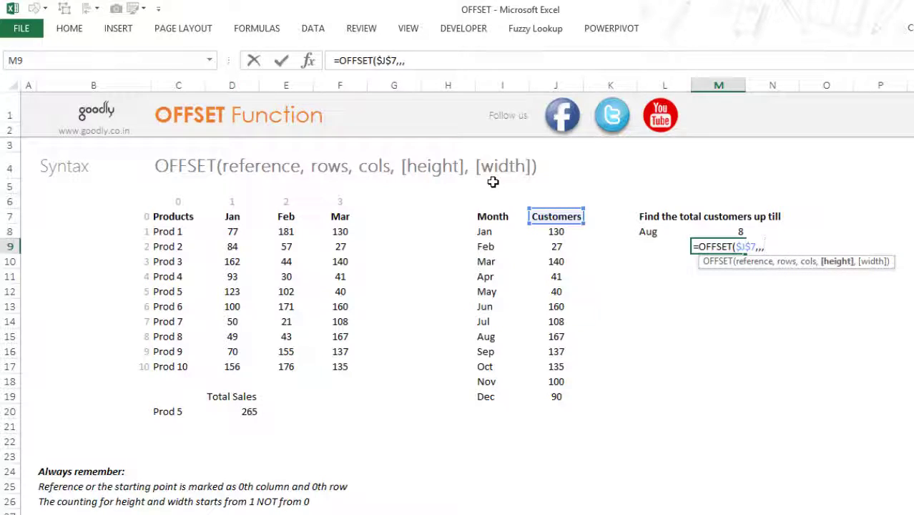
key("Up")
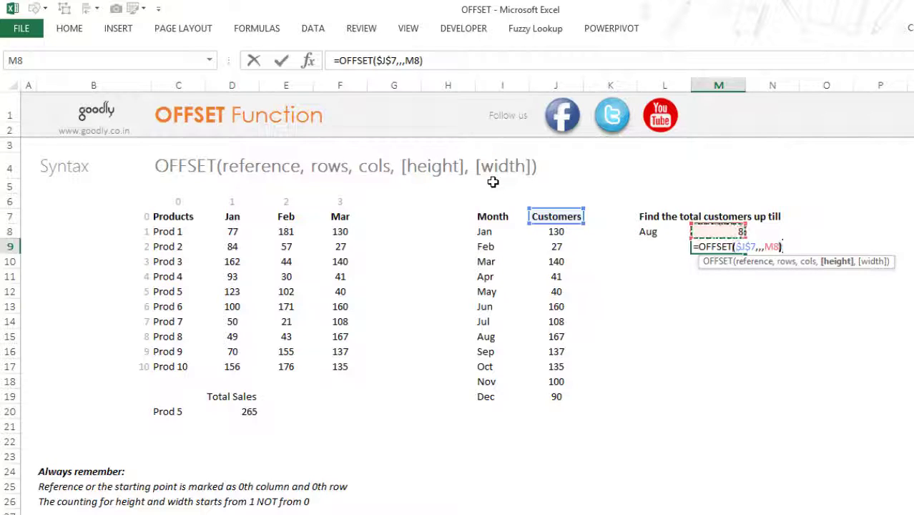
type(")")
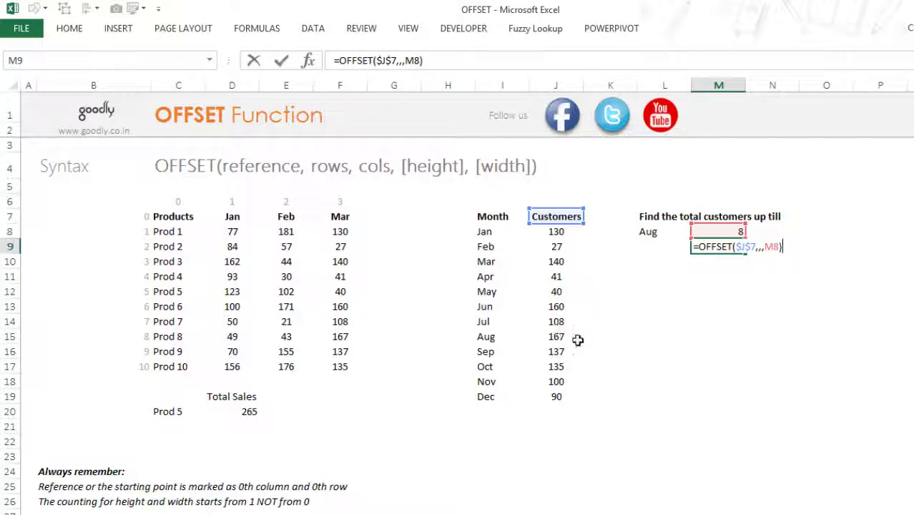
Evaluate M9's rebuilt OFFSET expression to check which Customers cells it covers, and cancel the entry.
key("shift+Left")
key("shift+Left")
key("shift+Left")
key("shift+Left")
key("shift+Left")
key("shift+Left")
key("shift+Left")
key("shift+Left")
key("shift+Left")
key("shift+Left")
key("shift+Left")
key("shift+Left")
key("shift+Left")
key("shift+Left")
key("shift+Left")
key("shift+Left")
key("shift+Left")
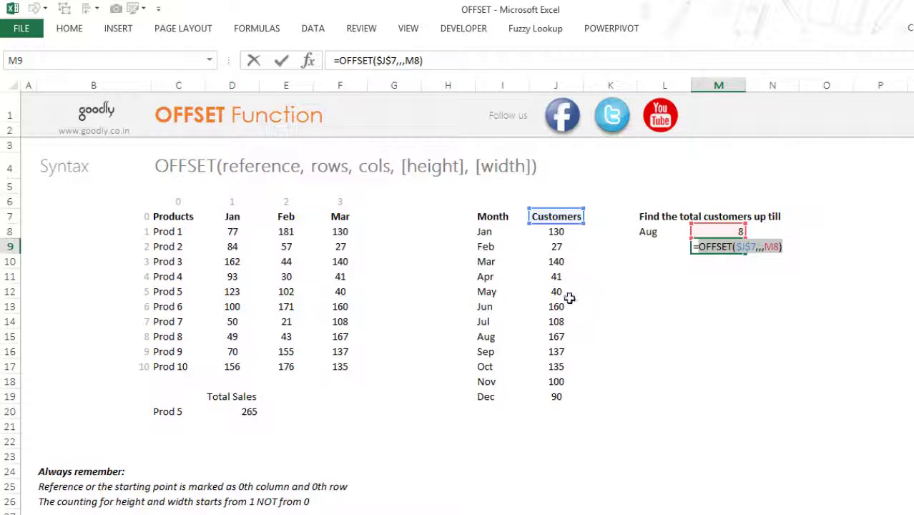
key("F9")
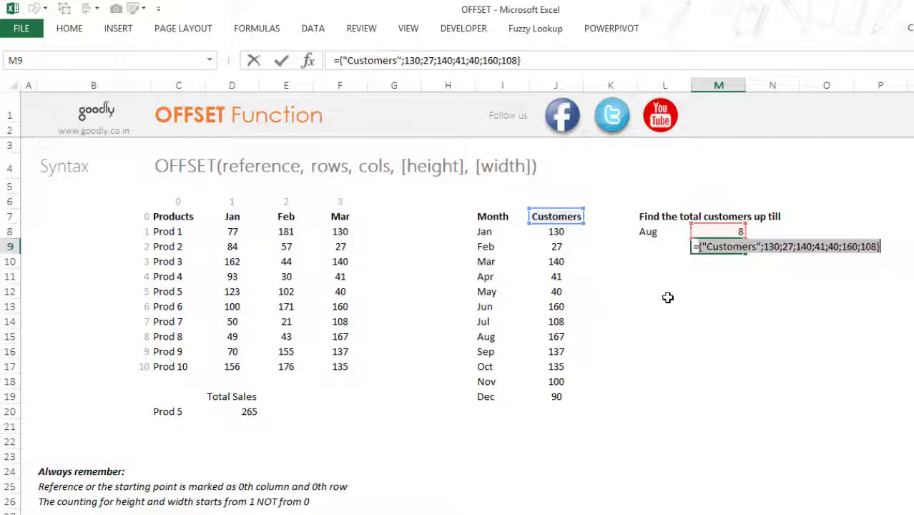
key("Escape")
type("=of")
double_click(746, 261)
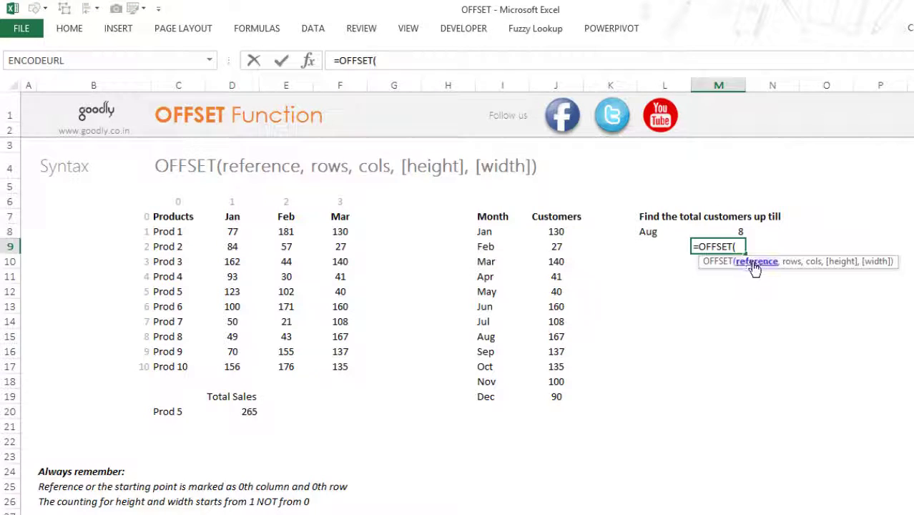
left_click(562, 232)
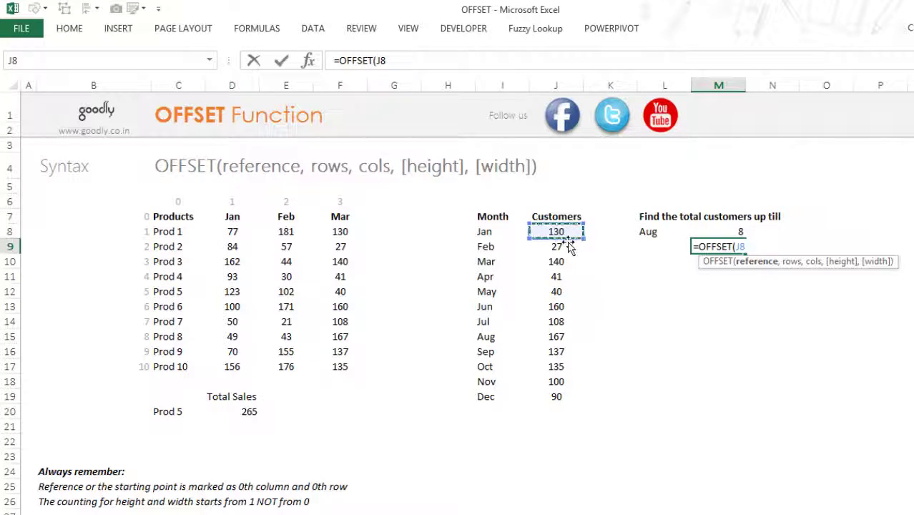
key("Escape")
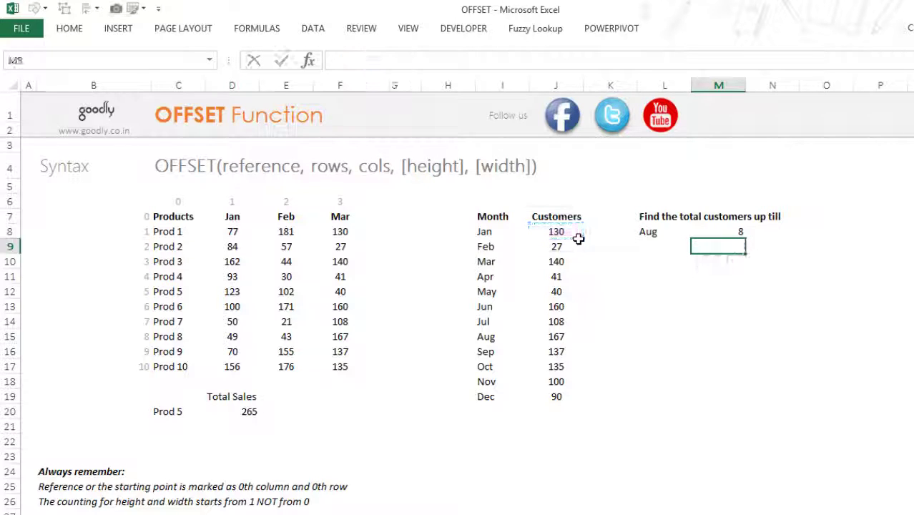
key("Up")
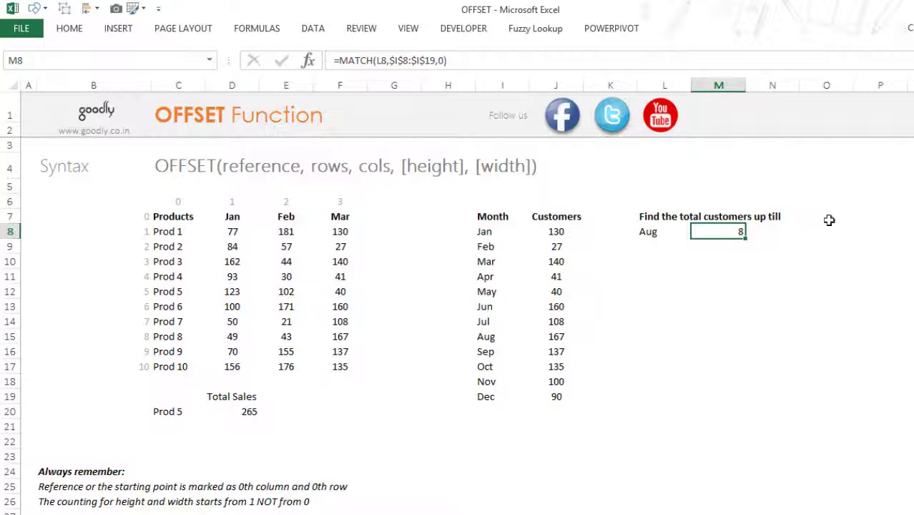
Write =OFFSET($J$7,1,,M8) in M9, moving one row down from the Customers header and using M8 as the height.
left_click(741, 254)
type("=off")
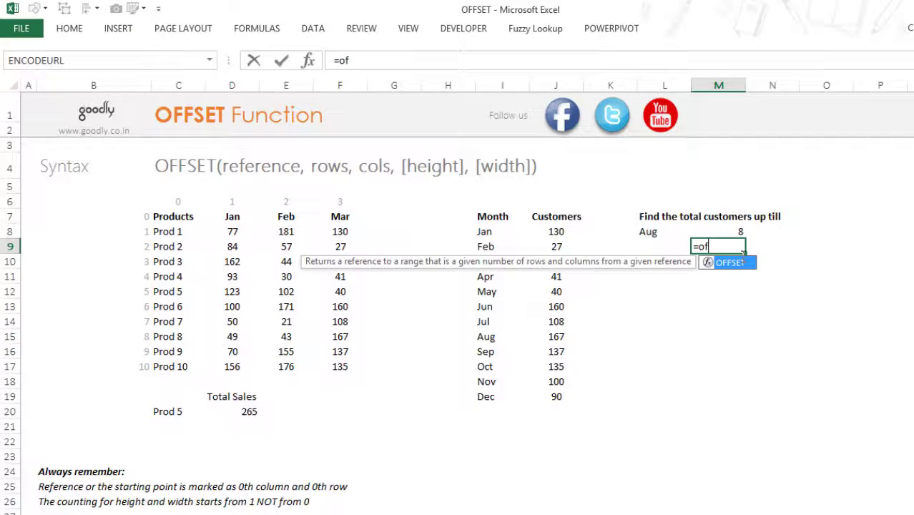
key("Tab")
key("Left")
key("Left")
key("Left")
key("Left")
key("Up")
key("Up")
key("Right")
key("F4")
type(",")
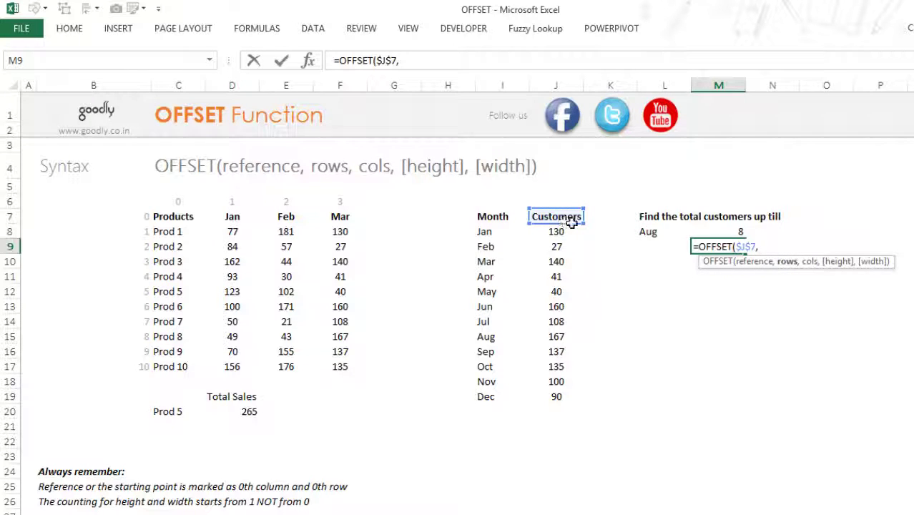
type("1,,")
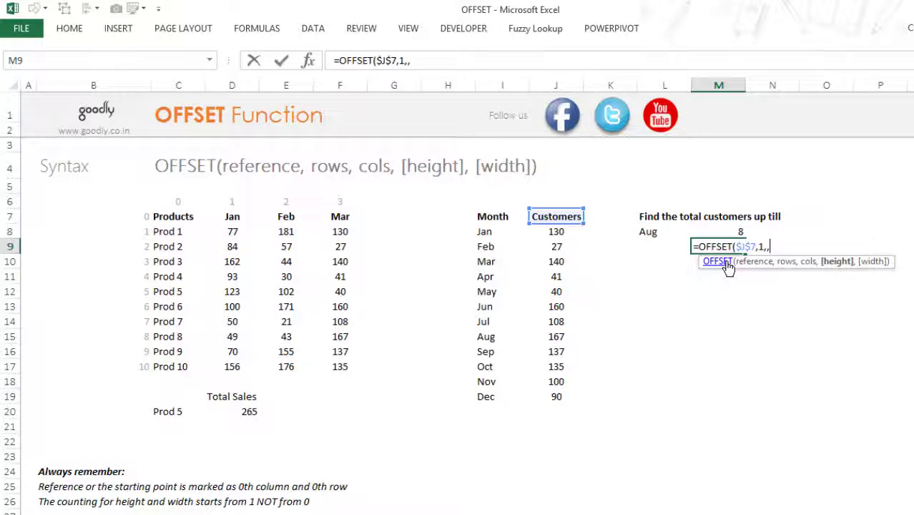
key("Up")
type(")")
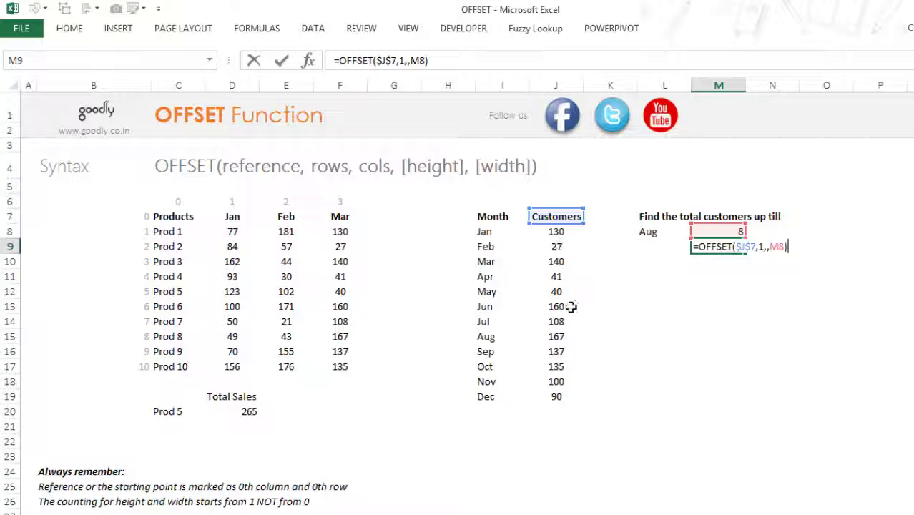
Evaluate the OFFSET expression with one row down in M9 to inspect its returned values, and discard the entry.
key("ctrl+shift+Left")
key("ctrl+shift+Left")
key("ctrl+shift+Left")
key("ctrl+shift+Left")
key("ctrl+shift+Left")
key("ctrl+shift+Left")
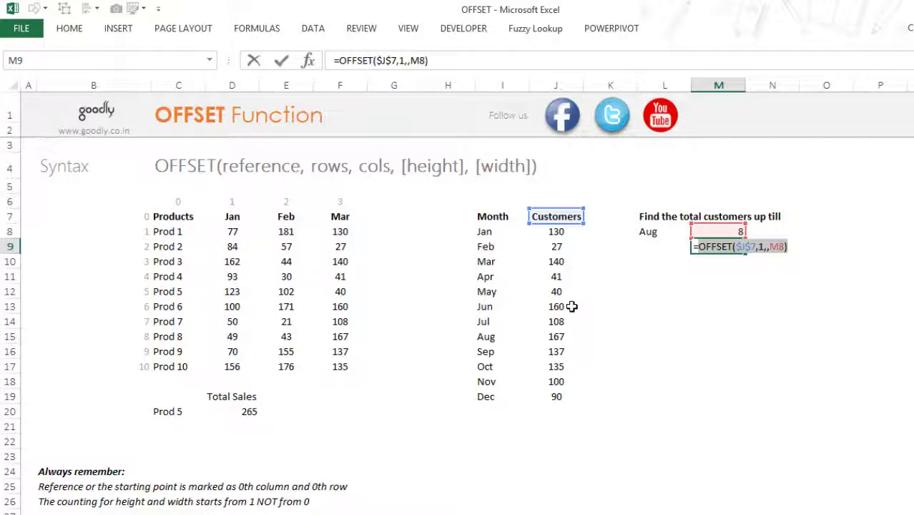
key("F9")
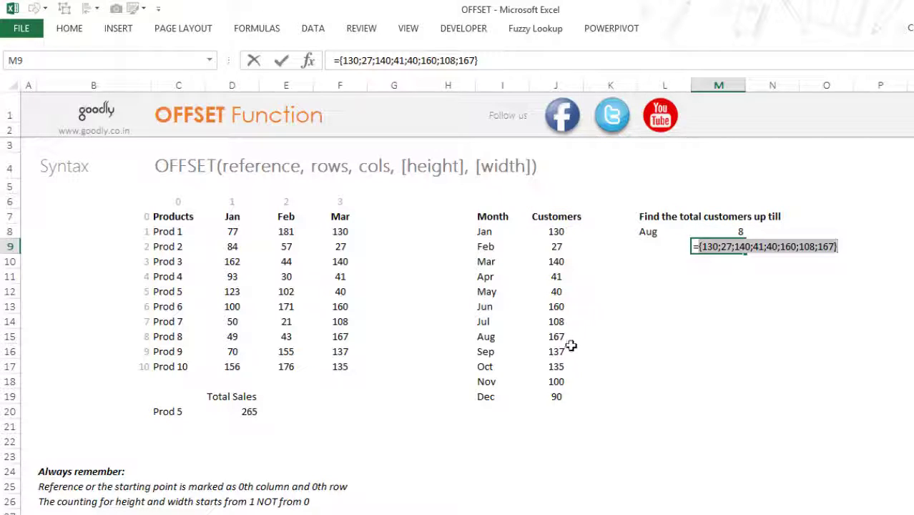
key("Escape")
Re-enter =OFFSET($J$7,1,,M8) in M9, anchored on the Customers header, one row down, with M8 as the height.
type("=off")
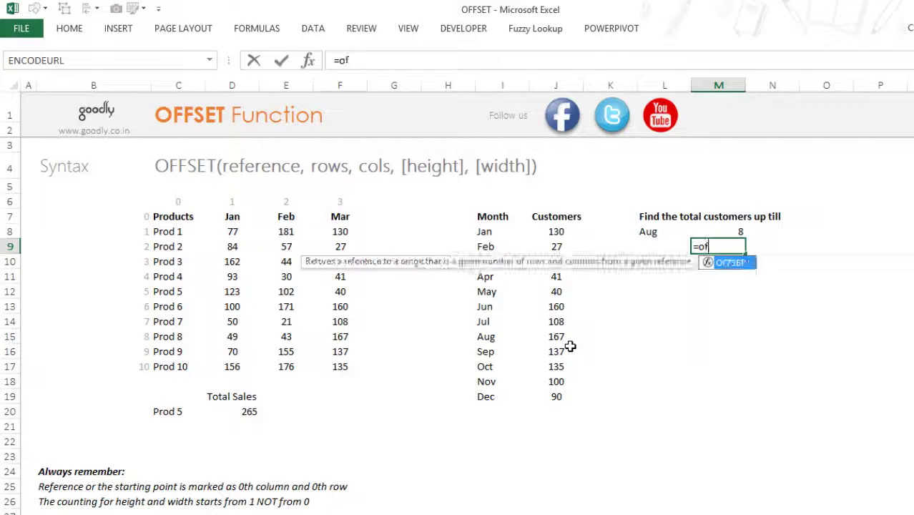
key("Tab")
key("Left")
key("Left")
key("Left")
key("Up")
key("Left")
key("Right")
key("Up")
key("F4")
type(",")
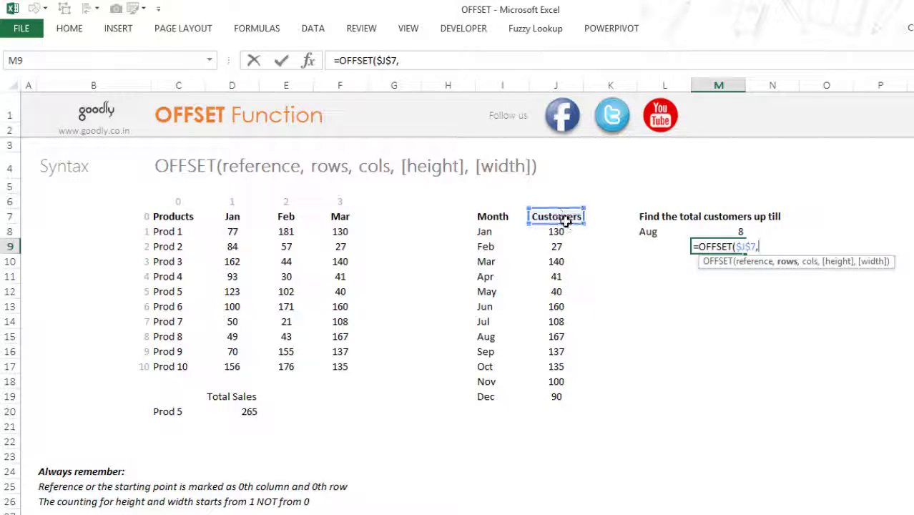
type("1,")
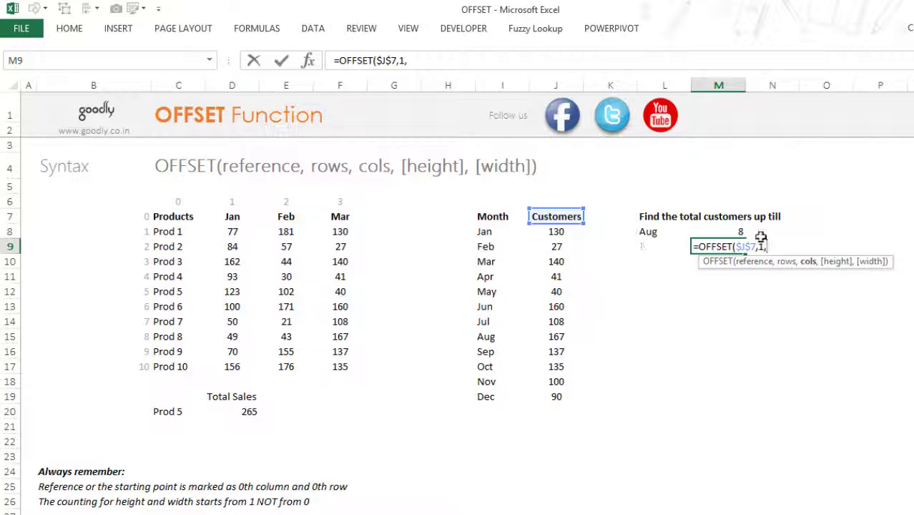
type(",")
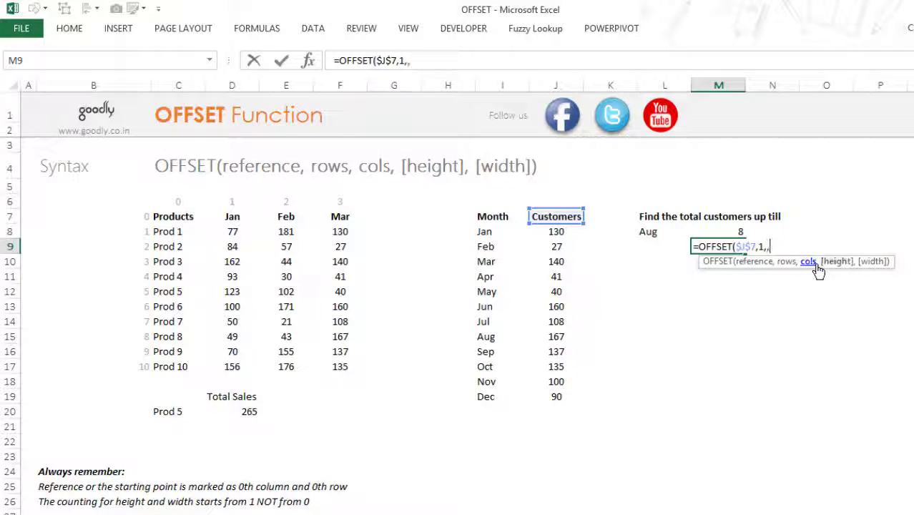
key("Up")
type(")")
key("Return")
Evaluate the re-entered OFFSET expression in M9 to examine the array it returns, and cancel the edit.
key("Up")
key("F2")
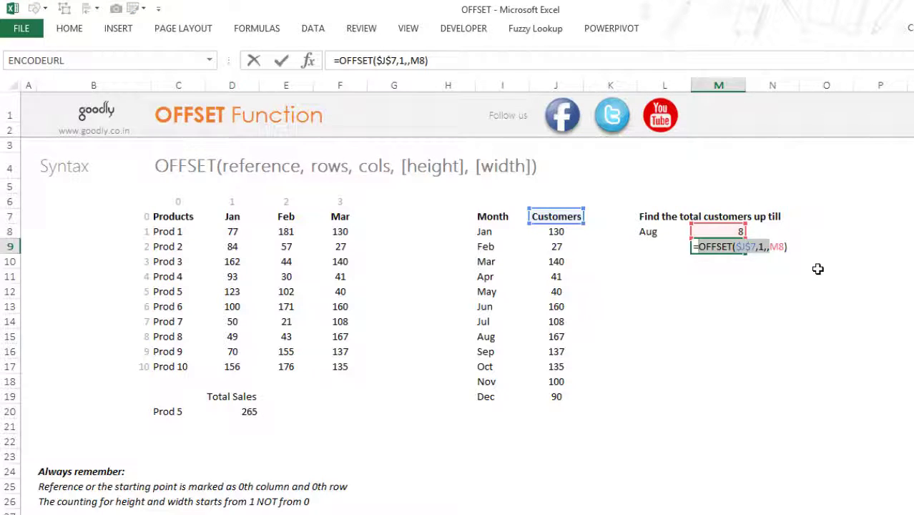
key("F9")
key("Escape")
key("F2")
key("shift+Left")
key("shift+Left")
key("shift+Left")
key("shift+Left")
key("shift+Left")
key("shift+Left")
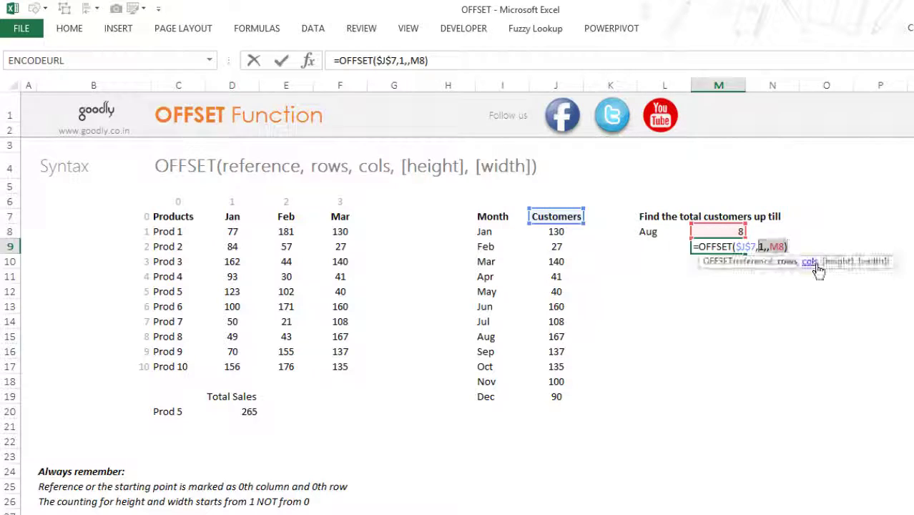
key("shift+Left")
key("shift+Left")
key("shift+Left")
key("shift+Left")
key("shift+Left")
key("shift+Left")
key("shift+Left")
key("shift+Left")
key("shift+Left")
key("shift+Left")
key("shift+Left")
key("shift+Left")
key("F9")
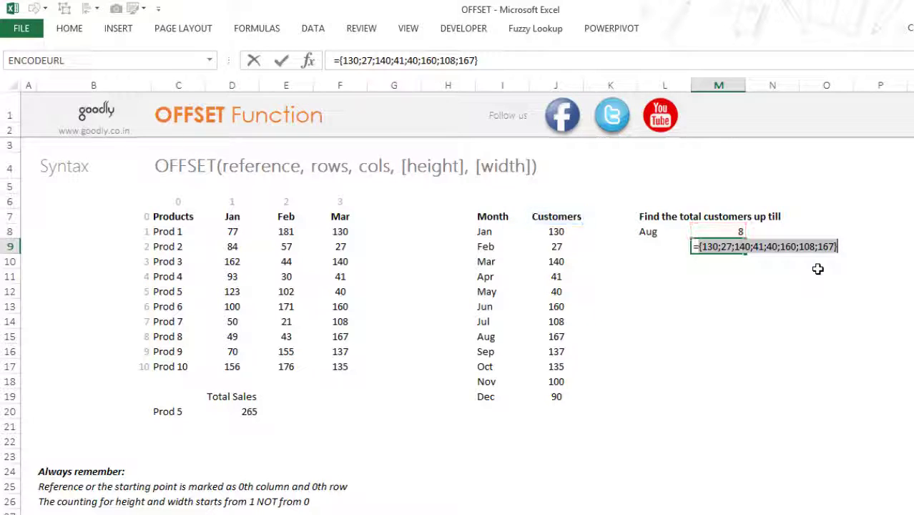
key("Escape")
Wrap M9's OFFSET formula in SUM so it reads =SUM(OFFSET($J$7,1,,M8)).
key("F2")
key("Home")
type("SUM(")
key("End")
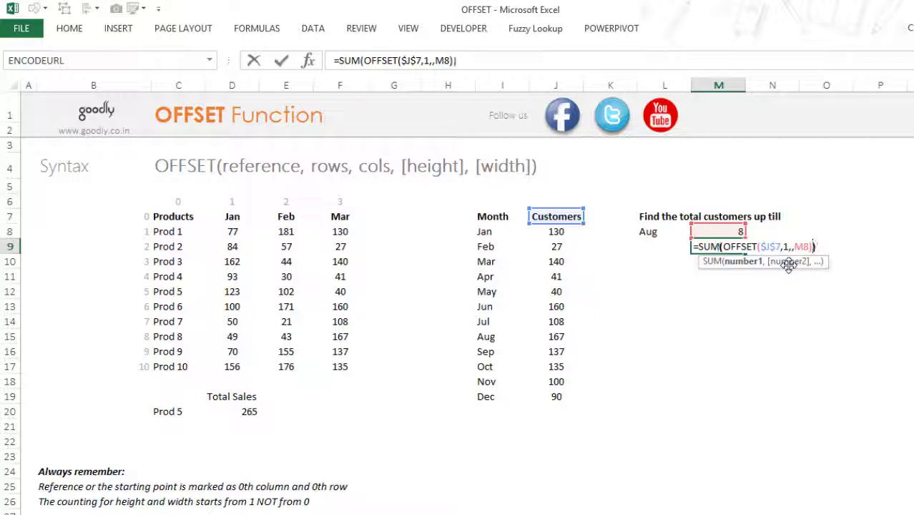
type(")")
key("Return")
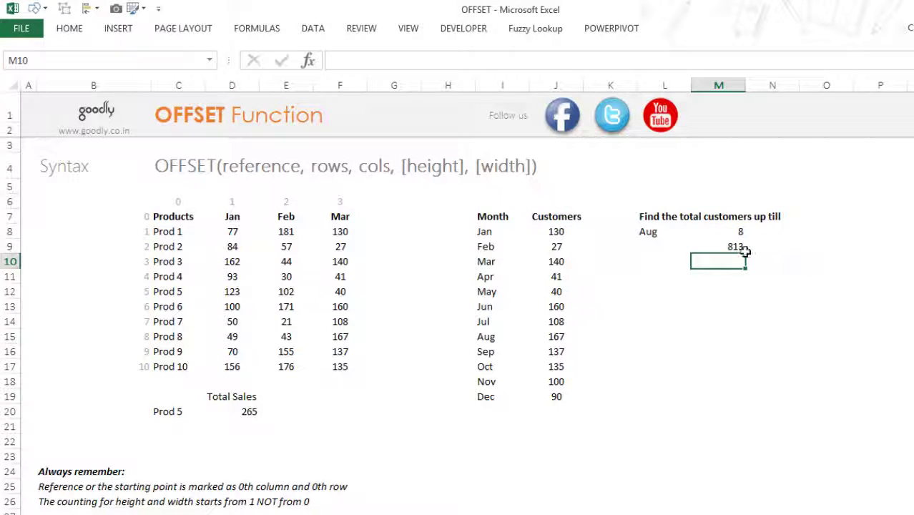
Label cell L9 beside the customer sum as Total in bold.
left_click(657, 250)
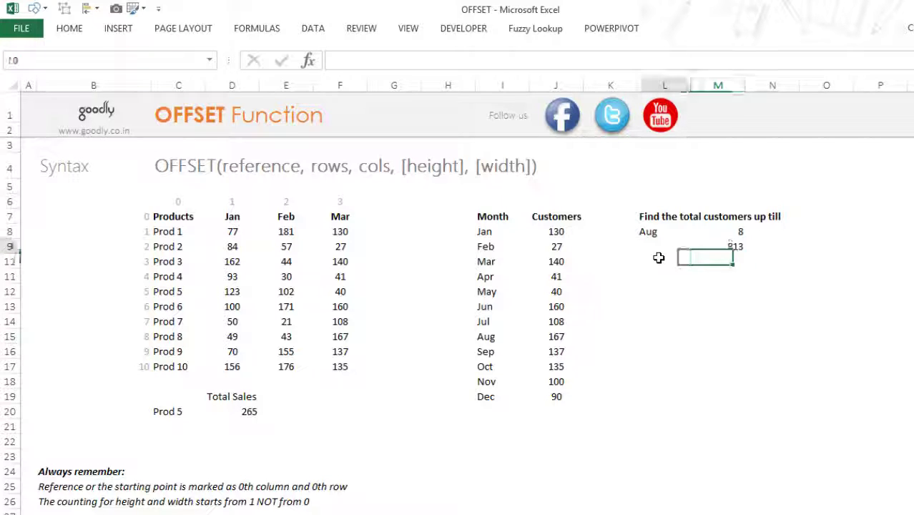
type("Total")
key("ctrl+Return")
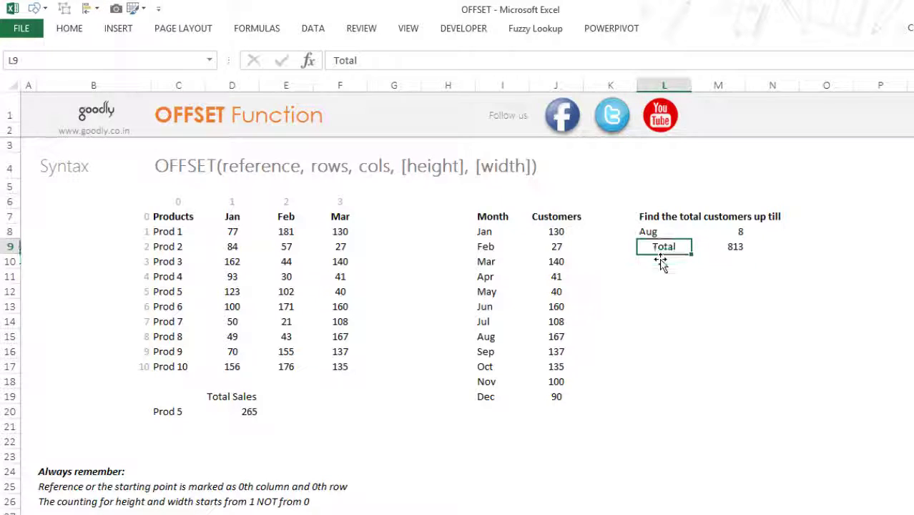
Review the formula in M9 and select the Jan to Aug customer values to compare their sum with it.
key("Right")
key("F2")
key("Escape")
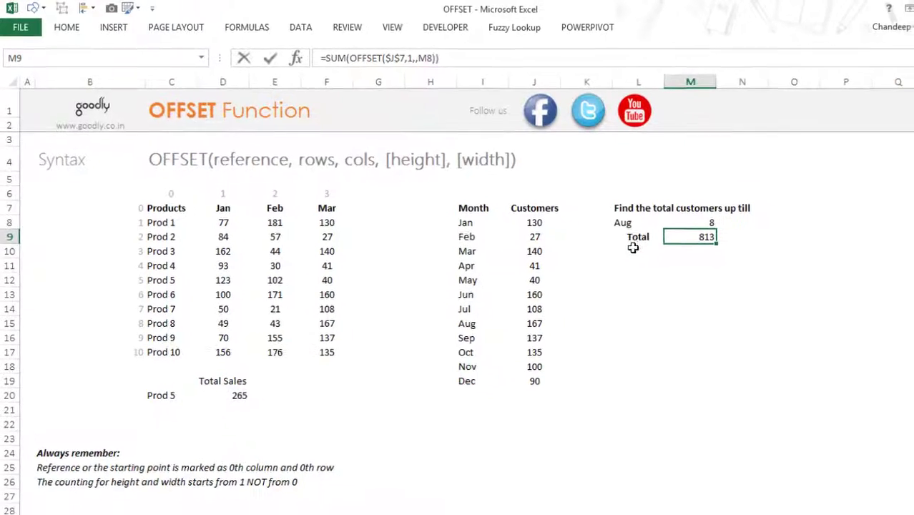
left_click_drag(498, 206, 506, 300)
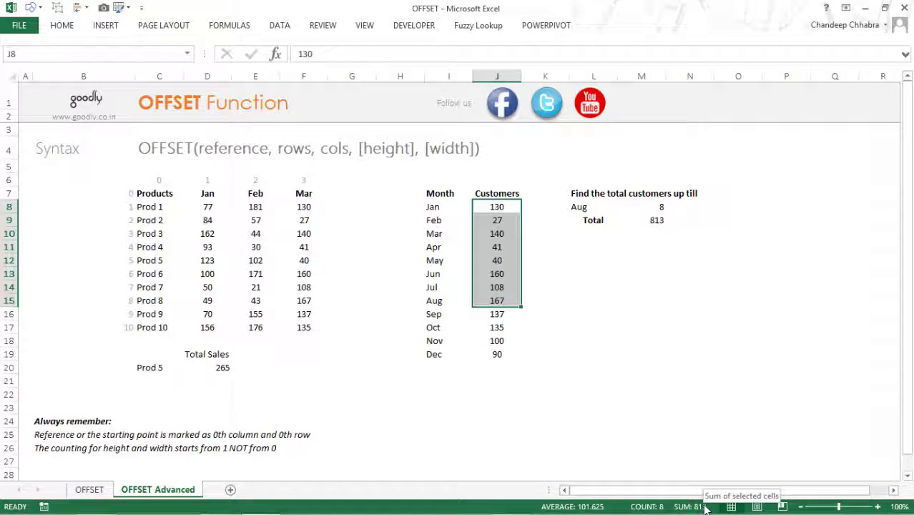
Change the month in L8 to Feb and select the Jan and Feb customer values to check their sum.
left_click(665, 210)
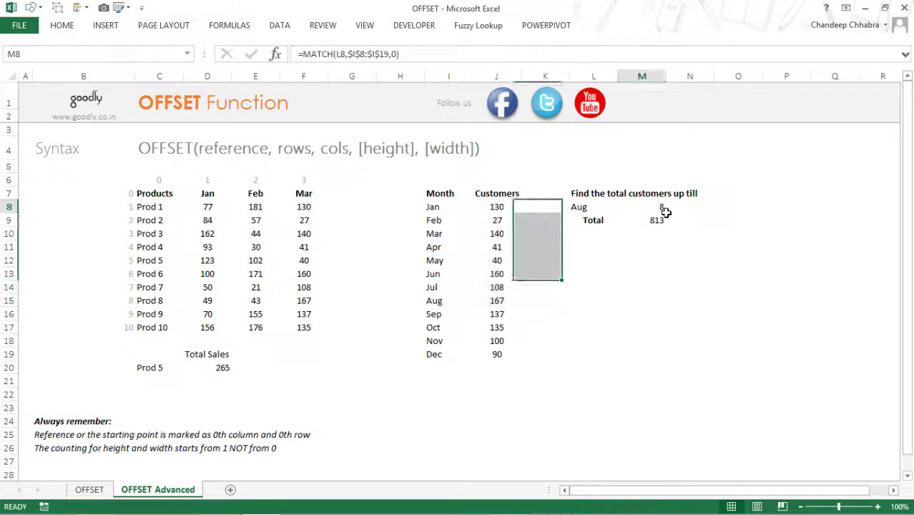
key("Left")
type("Feb")
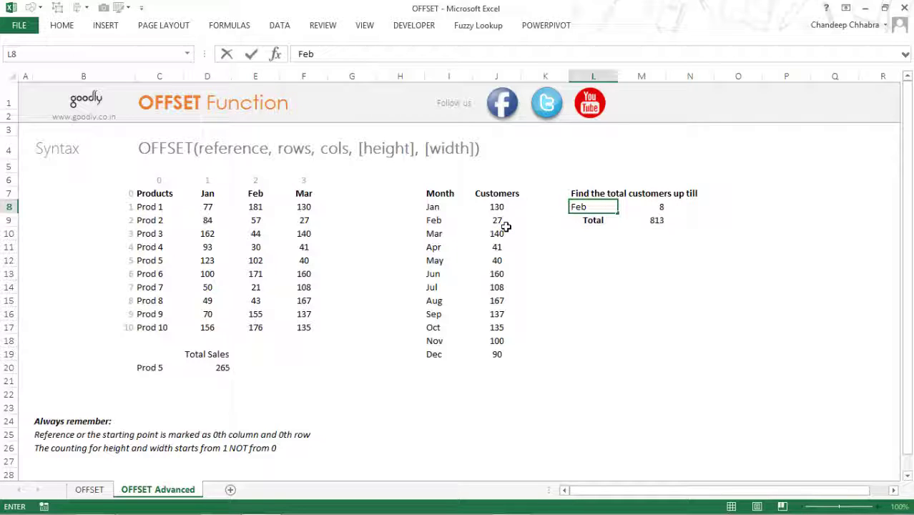
key("Return")
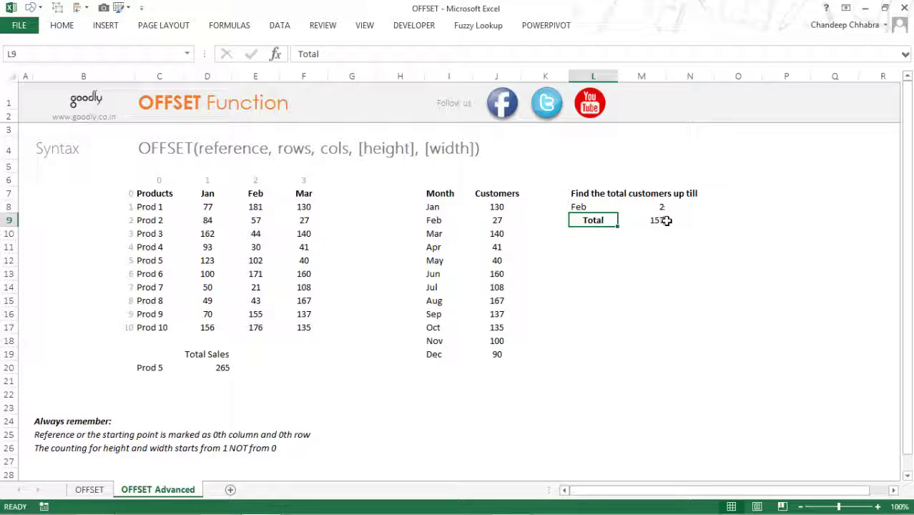
left_click_drag(506, 208, 508, 225)
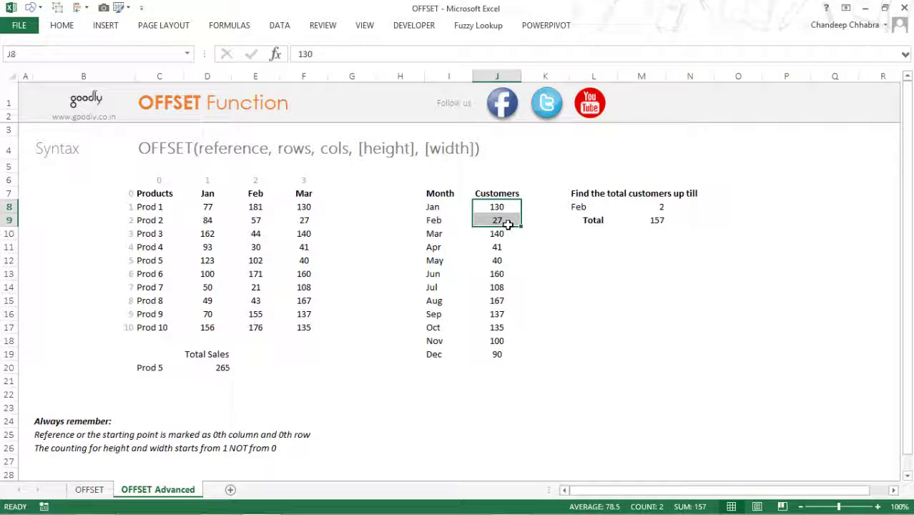
left_click(649, 292)
key("Up")
key("Up")
key("Up")
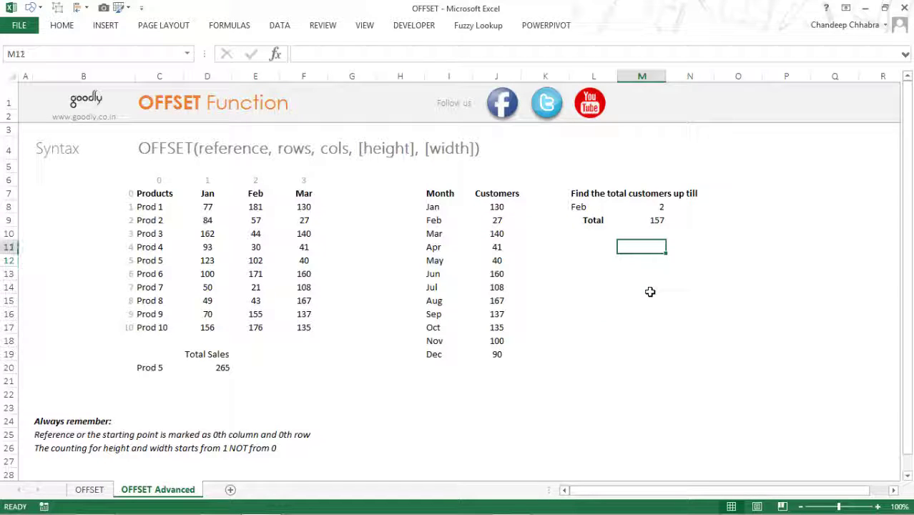
type("=o")
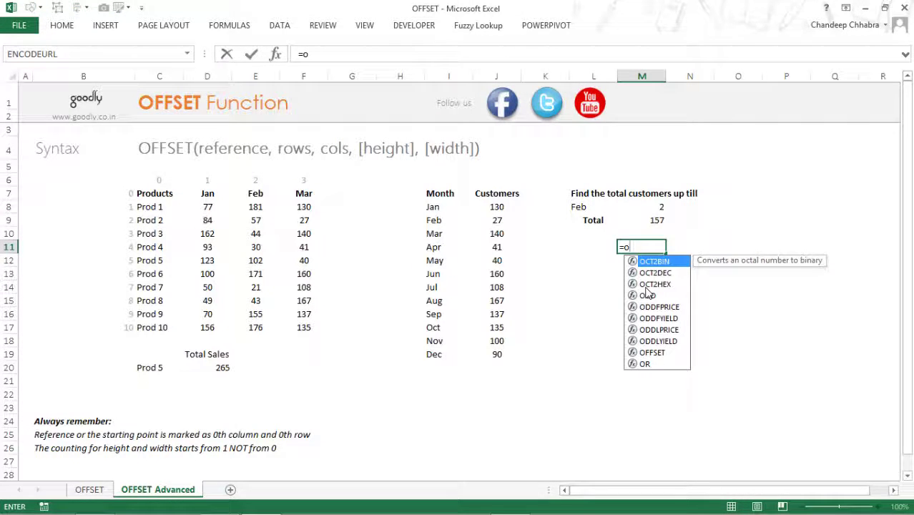
key("Escape")
key("Escape")
Open M9's SUM(OFFSET) formula to examine its starting reference and row offset, and close it without edits.
key("Up")
key("Up")
key("F2")
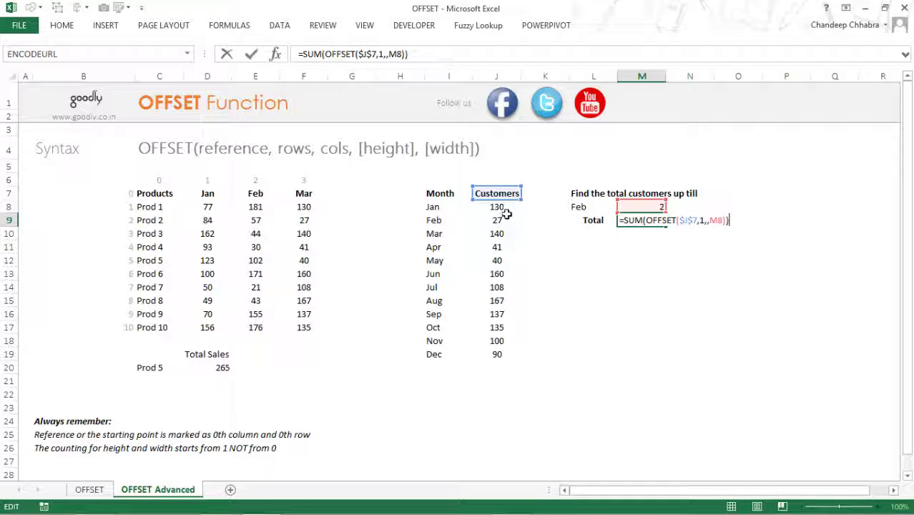
key("Return")
key("Return")
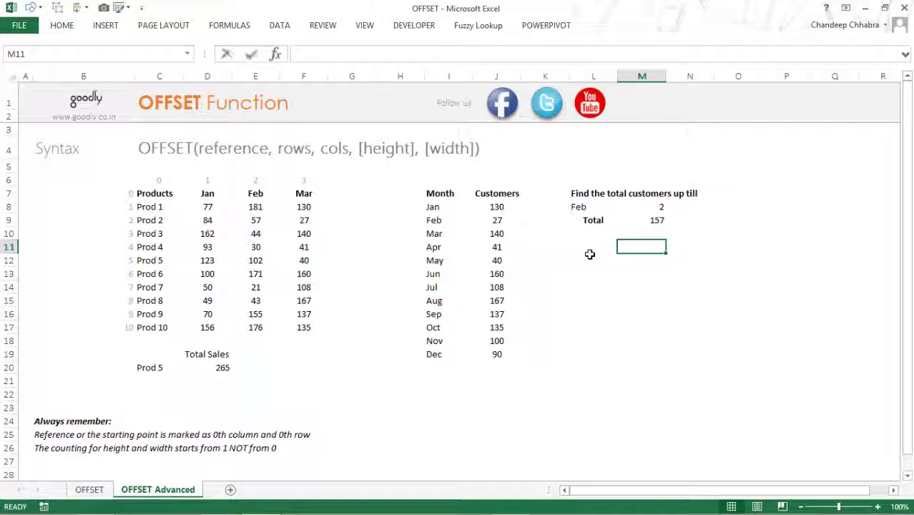
Enter =OFFSET($J$8,,,M8) in M11, starting from the Jan customers value with no row or column offset and M8 as height.
type("=off")
key("Tab")
key("Left")
key("Left")
key("Left")
key("Up")
key("Up")
key("Up")
key("F4")
type(",")
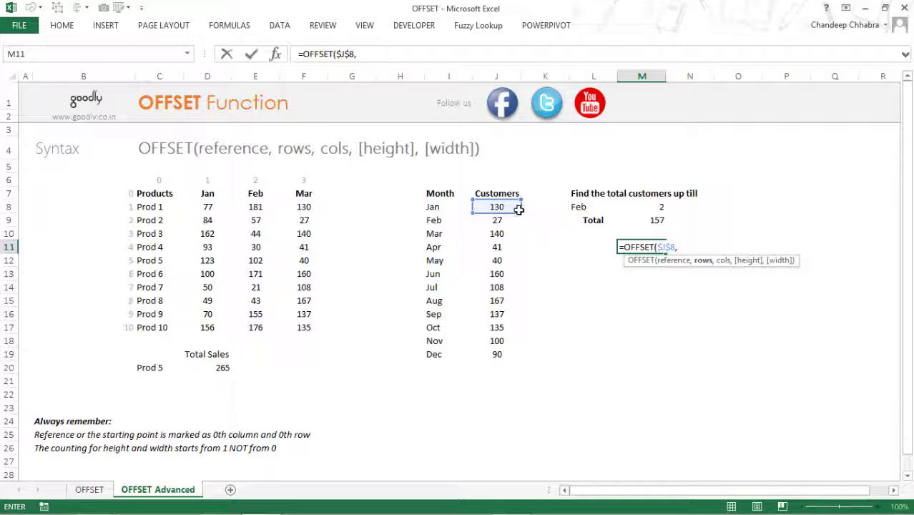
type(",")
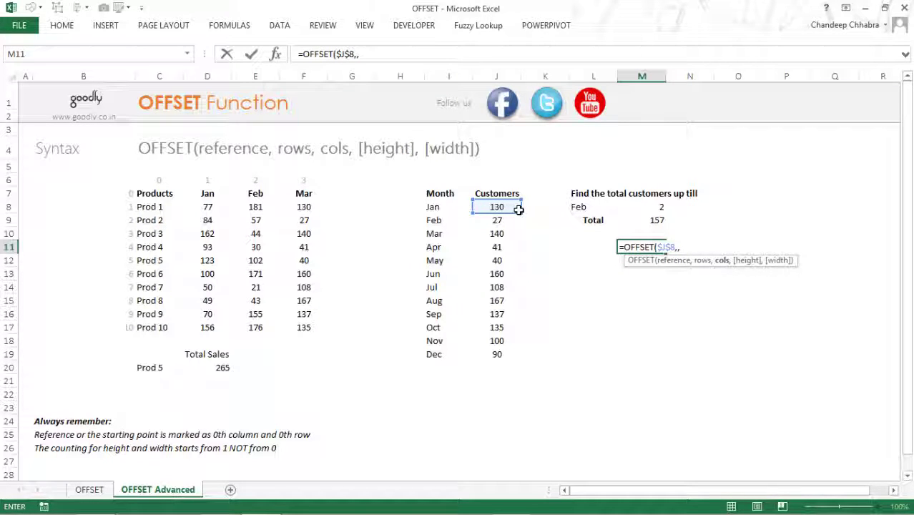
type(",")
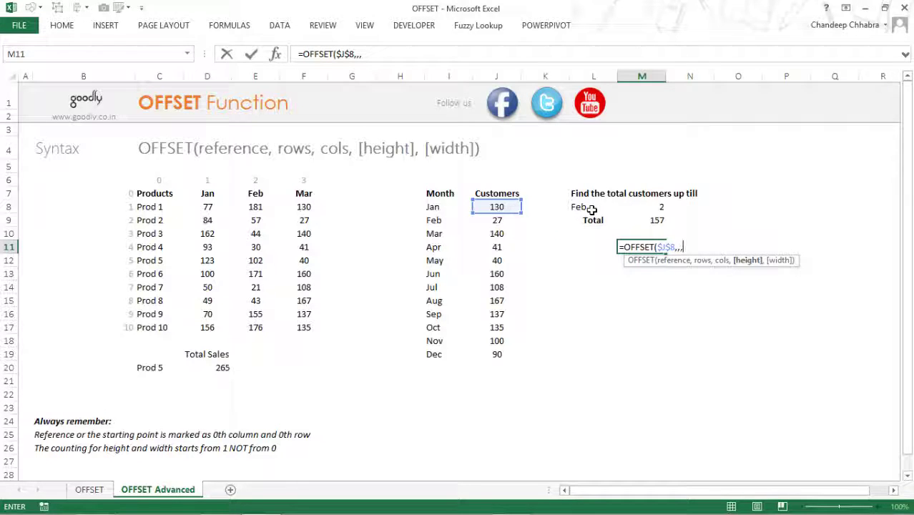
left_click(666, 211)
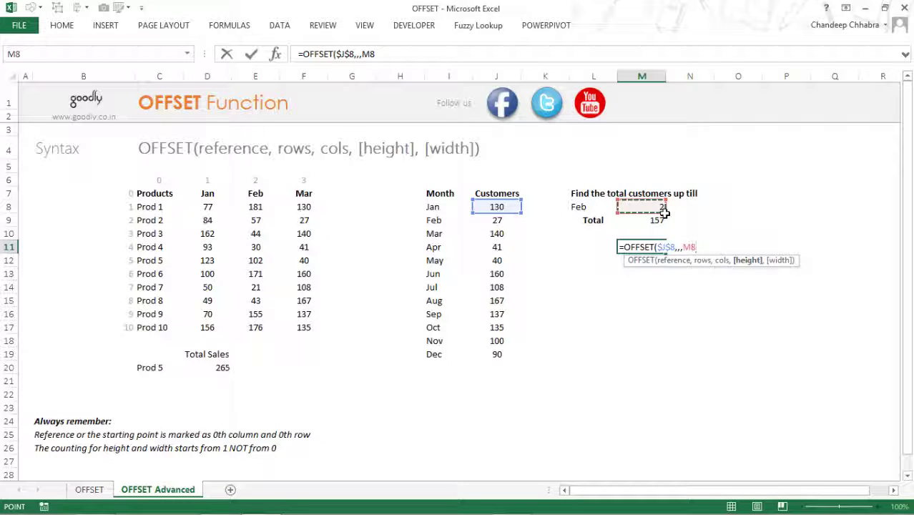
type(")")
Evaluate the OFFSET expression in M11 to examine its returned values, and restore the formula text.
key("F2")
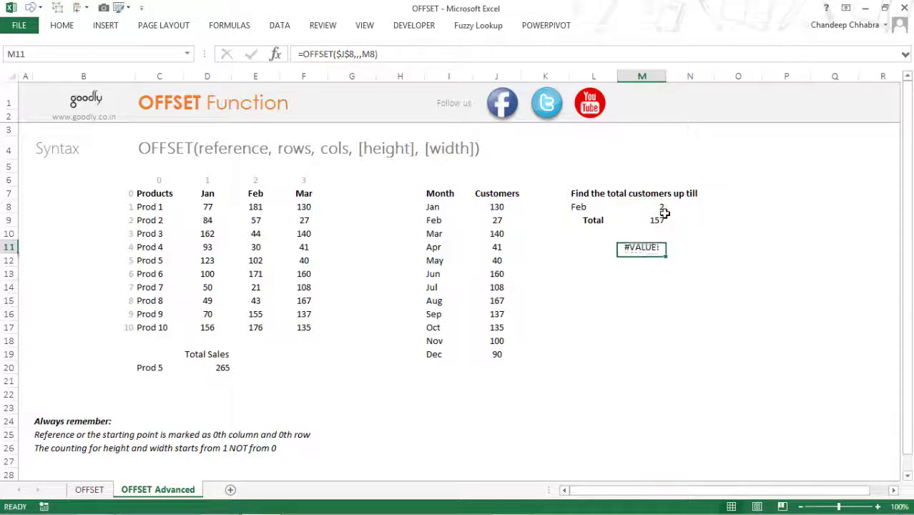
key("shift+End")
key("F9")
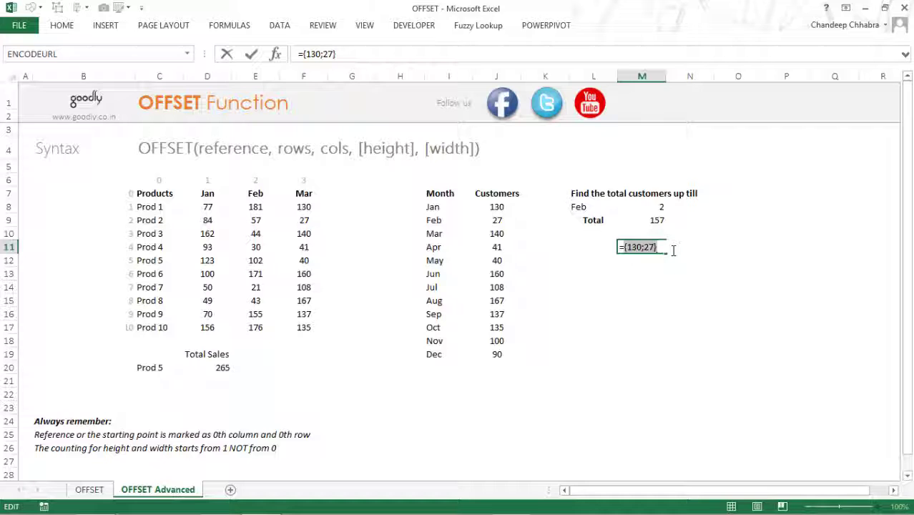
key("ctrl+z")
Wrap M11's OFFSET formula in SUM so it reads =SUM(OFFSET($J$8,,,M8)).
key("Home")
key("Right")
type("sum")
key("Tab")
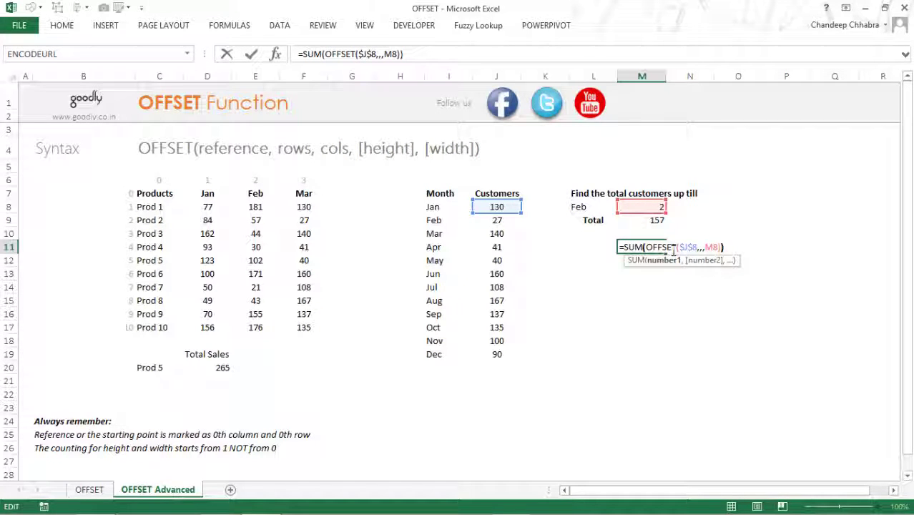
left_click(694, 248)
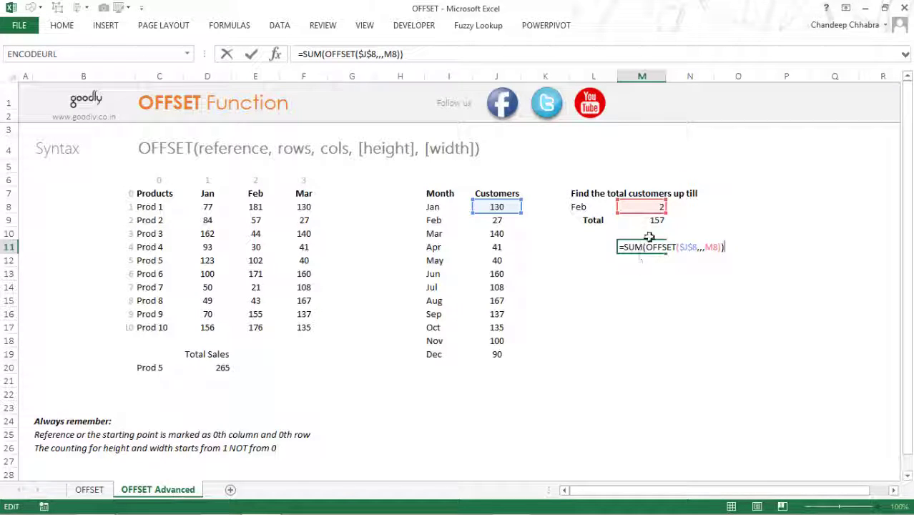
key("Return")
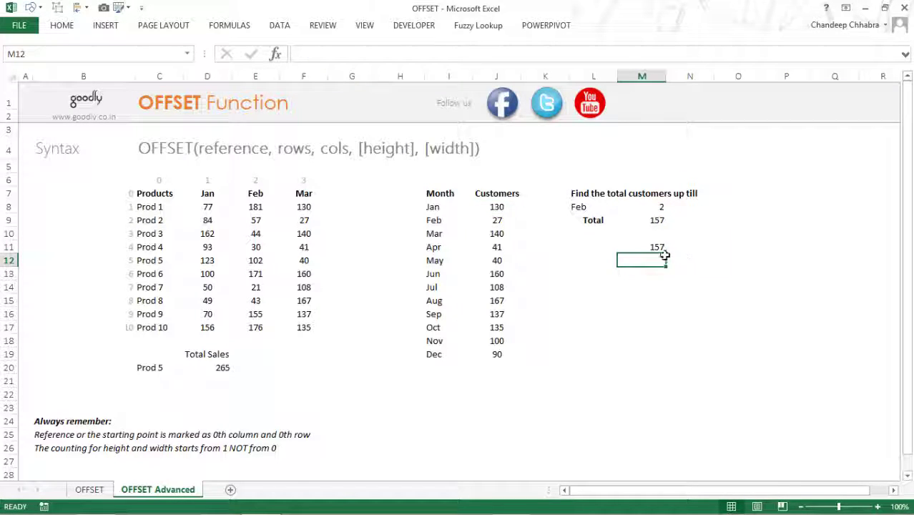
Change the month in L8 to Apr to test both customer total formulas.
left_click(661, 208)
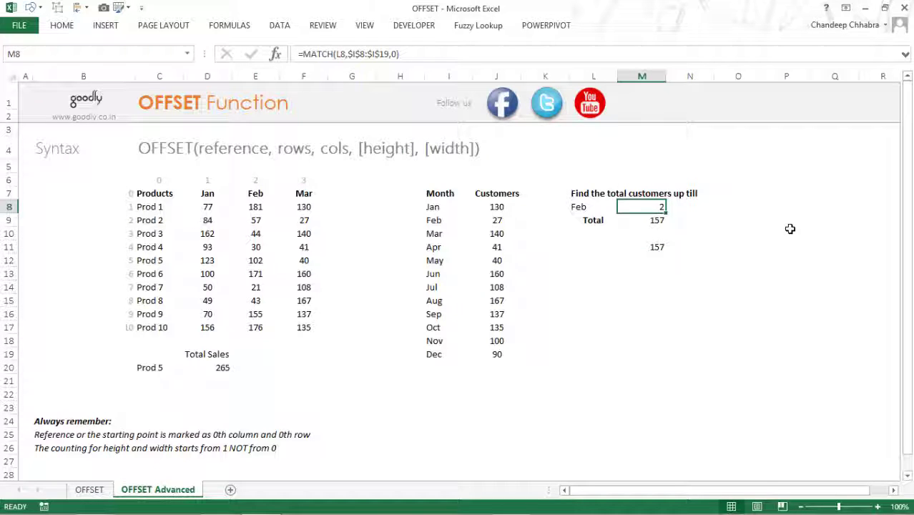
key("Left")
type("Apr")
key("Return")
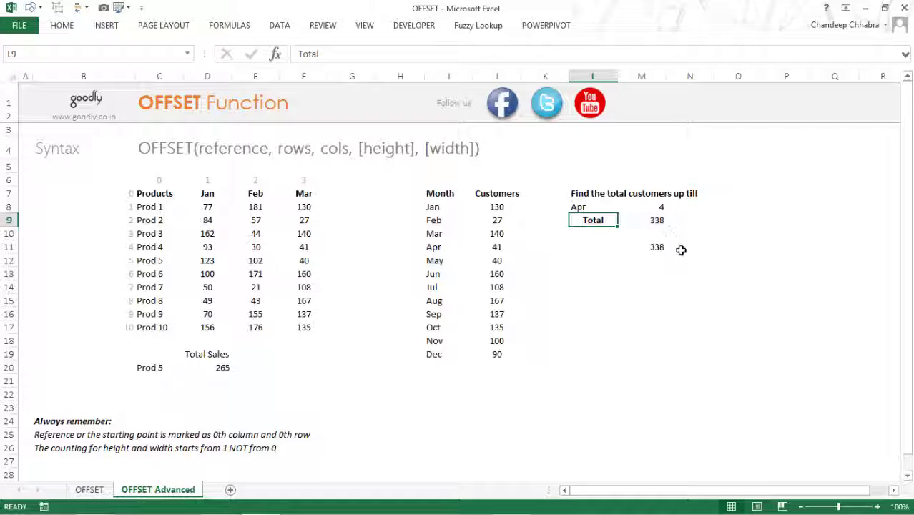